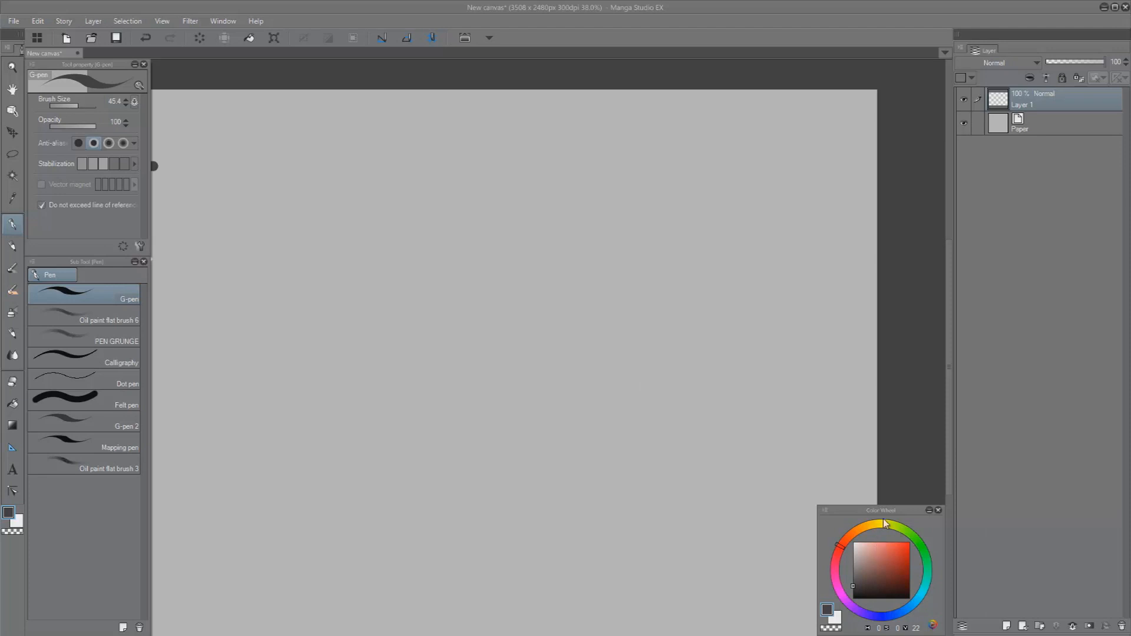
Set the drawing color to black and move the Color Wheel palette to the canvas's outer edge
{"action": "mouse_move", "coordinate": [872, 506]}
{"action": "left_mouse_down"}
{"action": "mouse_move", "coordinate": [871, 473]}
{"action": "mouse_move", "coordinate": [770, 260]}
{"action": "mouse_move", "coordinate": [783, 184]}
{"action": "left_mouse_up"}
{"action": "left_click_drag", "start_coordinate": [758, 283], "coordinate": [753, 301]}
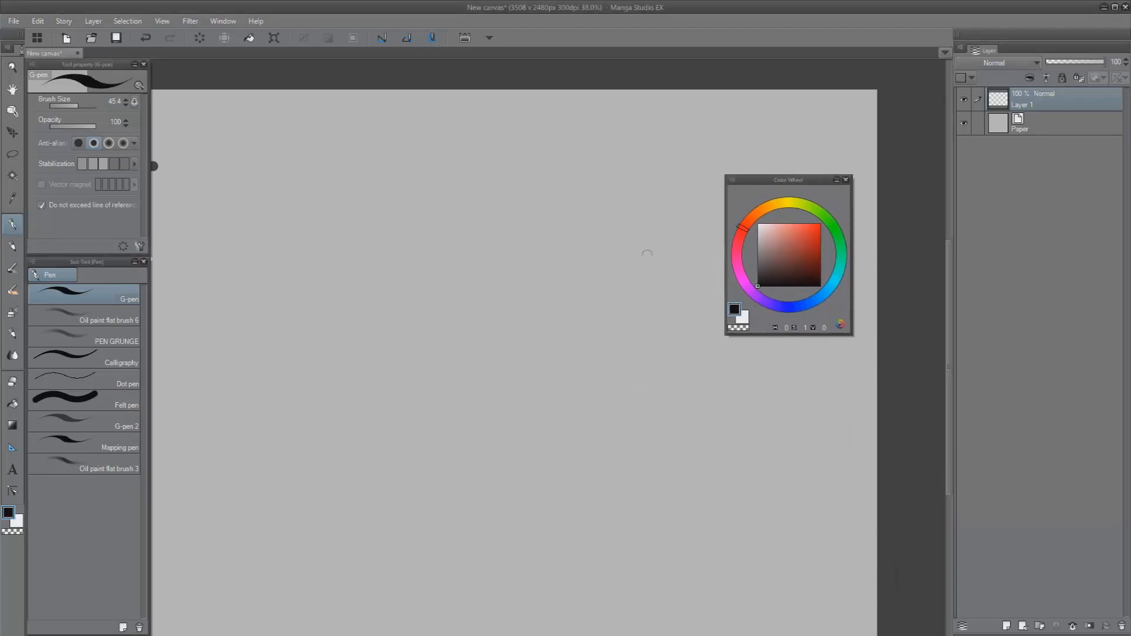
{"action": "left_click", "coordinate": [14, 156]}
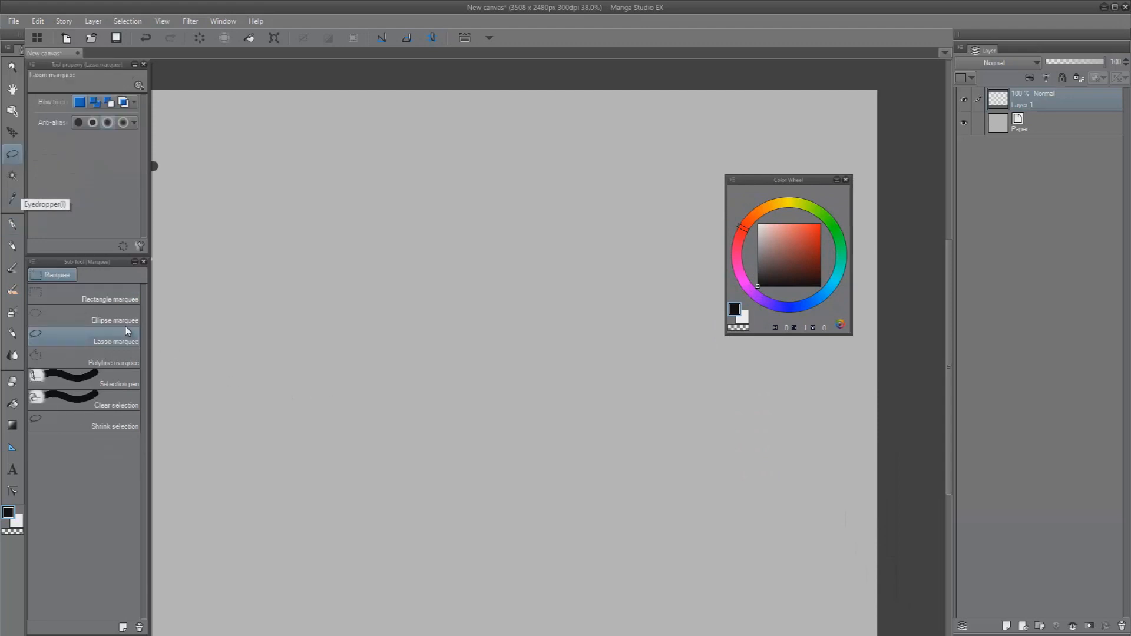
{"action": "left_click", "coordinate": [118, 297]}
{"action": "left_click_drag", "start_coordinate": [790, 186], "coordinate": [885, 128]}
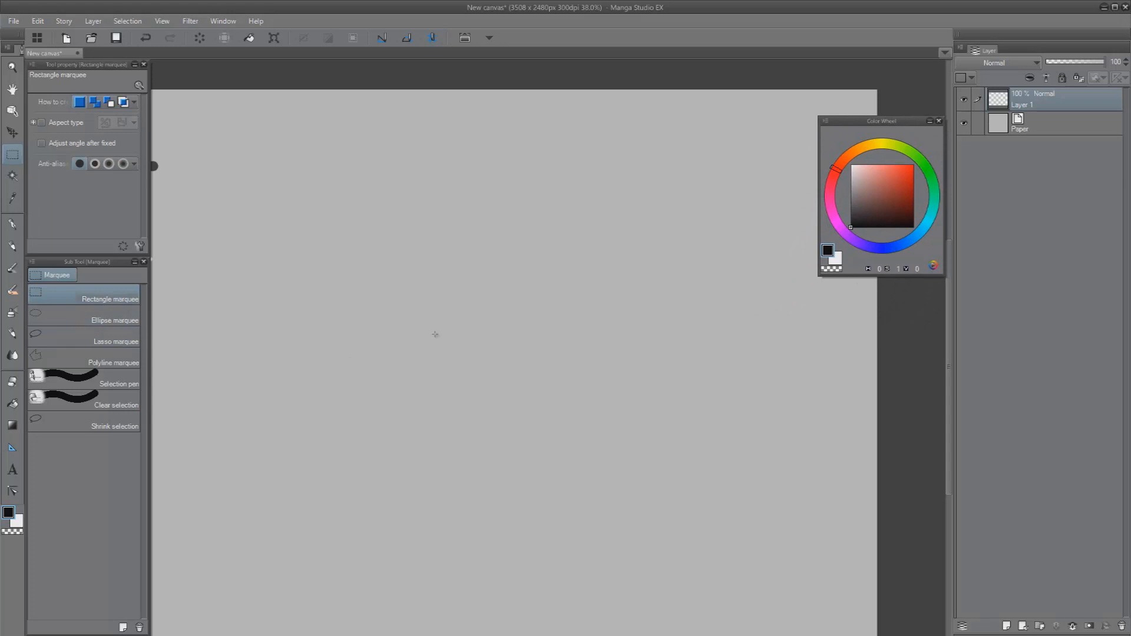
Erase the stray dark stroke near the canvas's upper-left corner with the Hard eraser
{"action": "left_click_drag", "start_coordinate": [512, 426], "coordinate": [582, 432]}
{"action": "key", "text": "e"}
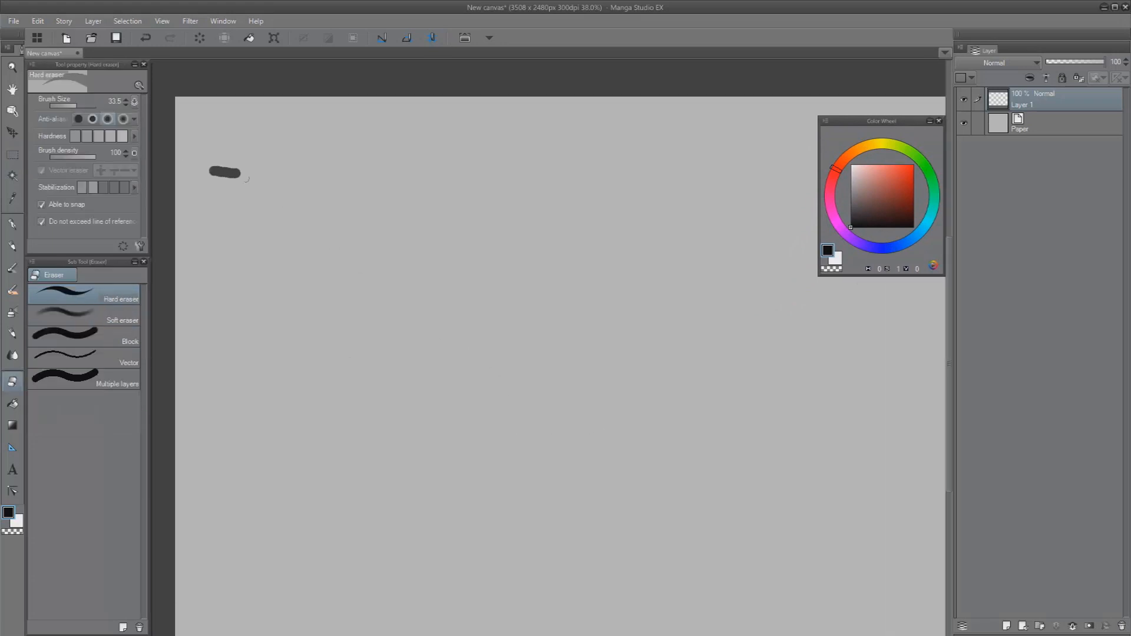
{"action": "left_click_drag", "start_coordinate": [238, 165], "coordinate": [222, 171]}
{"action": "left_click_drag", "start_coordinate": [660, 385], "coordinate": [655, 387]}
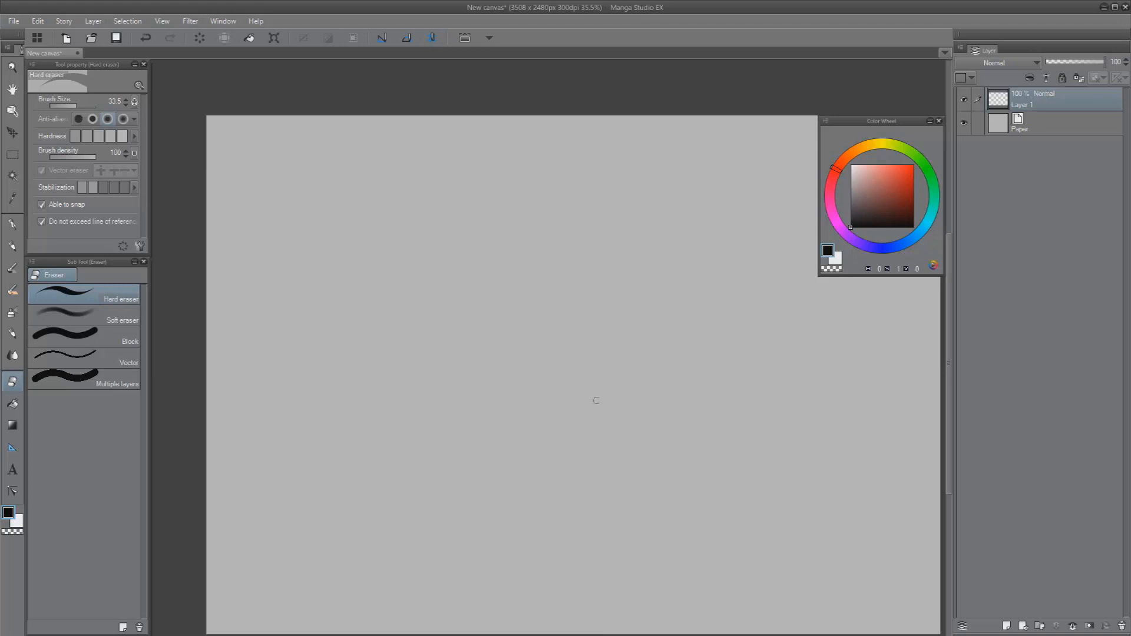
Fill a rectangular selection in the canvas's upper-left corner with black and lock Layer 1's transparent pixels
{"action": "left_click", "coordinate": [12, 156]}
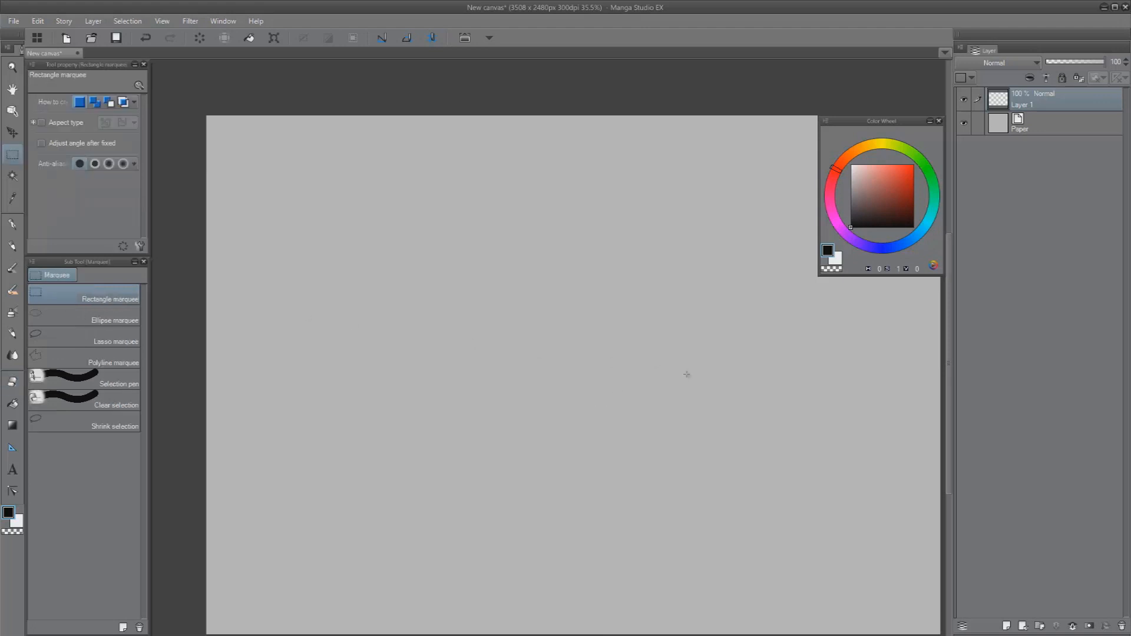
{"action": "left_click_drag", "start_coordinate": [236, 140], "coordinate": [436, 244]}
{"action": "left_click", "coordinate": [12, 404]}
{"action": "left_click", "coordinate": [421, 211]}
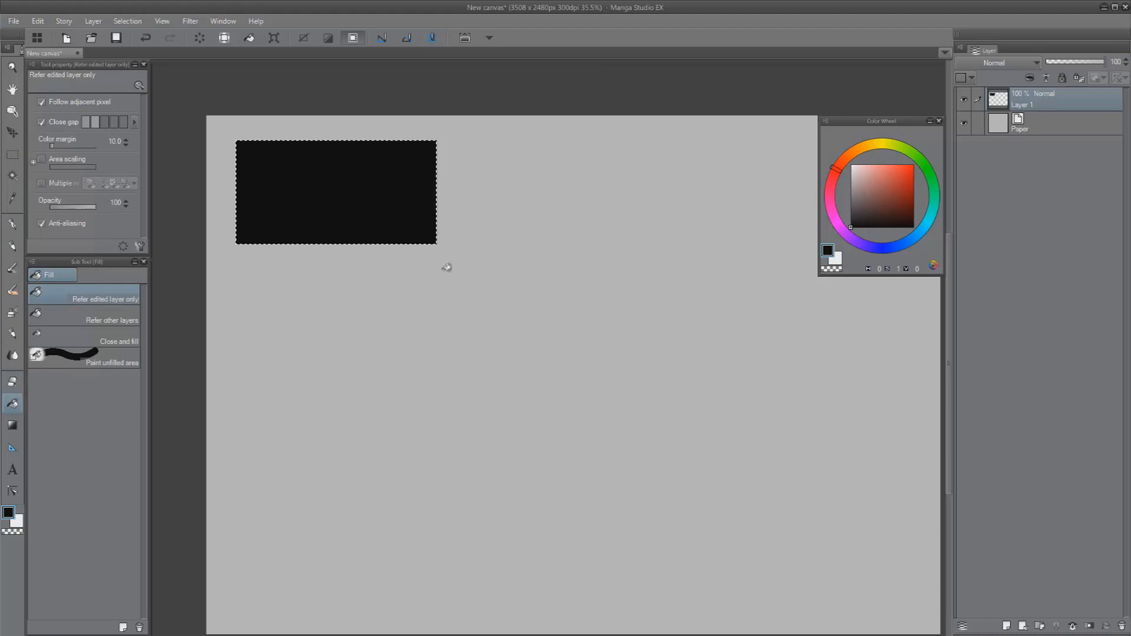
{"action": "left_click", "coordinate": [1077, 80]}
Try red strokes over the black rectangle using Oil paint flat brush 4, with and without the selection, and undo them
{"action": "key", "text": "b"}
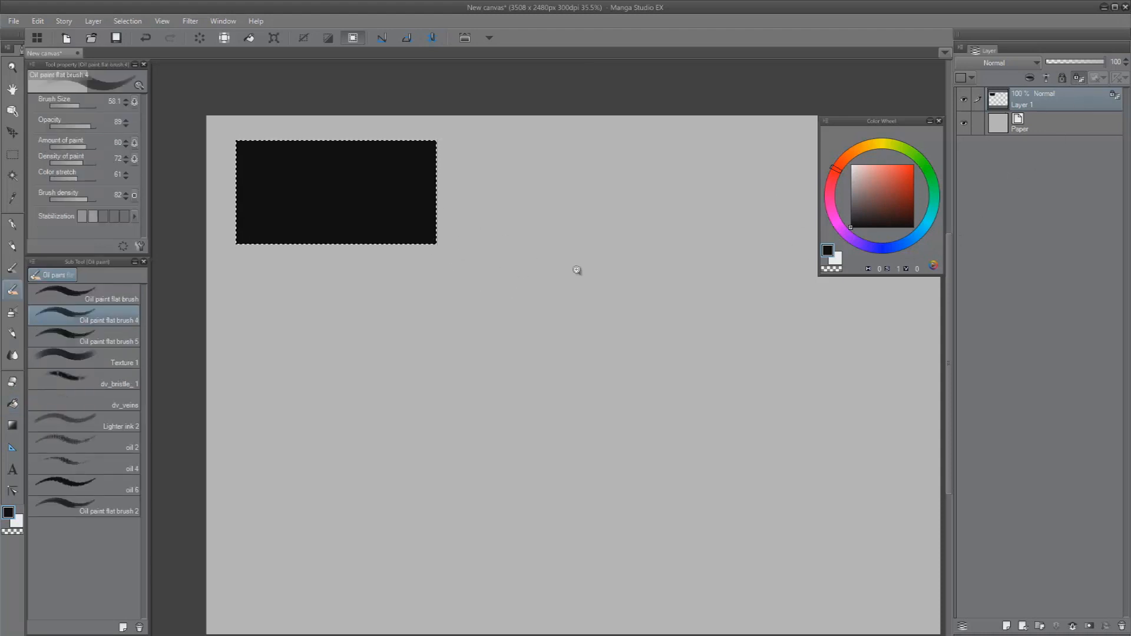
{"action": "scroll", "coordinate": [578, 269], "scroll_direction": "down", "scroll_amount": 2}
{"action": "left_click", "coordinate": [913, 180]}
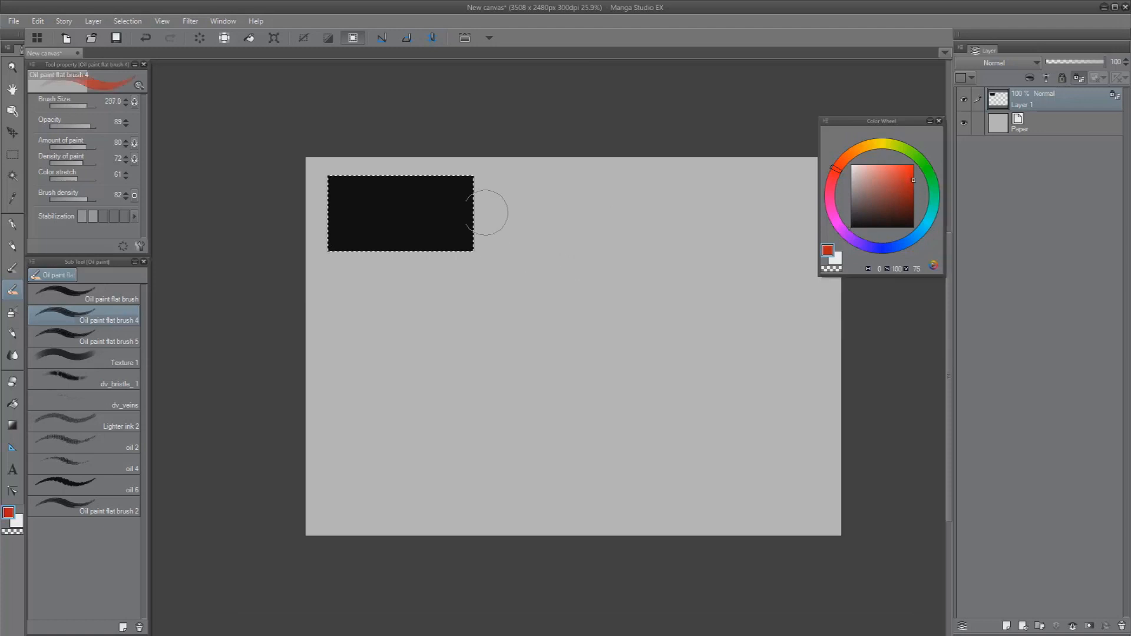
{"action": "left_click_drag", "start_coordinate": [466, 187], "coordinate": [462, 207]}
{"action": "key", "text": "ctrl+d"}
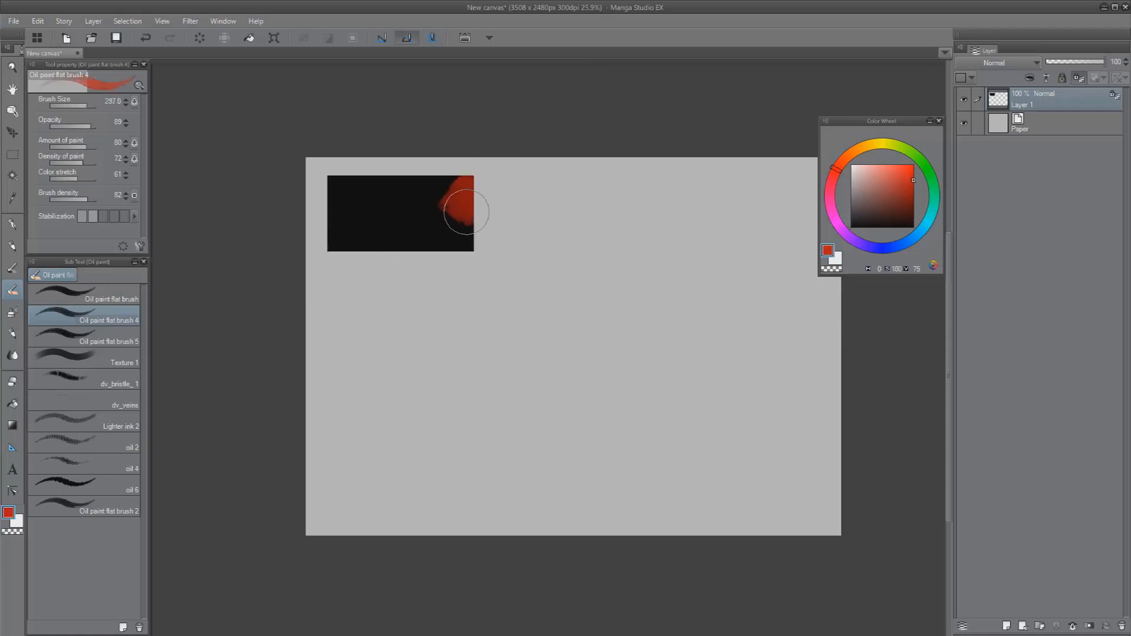
{"action": "mouse_move", "coordinate": [475, 202]}
{"action": "left_mouse_down"}
{"action": "mouse_move", "coordinate": [518, 231]}
{"action": "mouse_move", "coordinate": [567, 176]}
{"action": "mouse_move", "coordinate": [360, 248]}
{"action": "left_mouse_up"}
{"action": "key", "text": "ctrl+z"}
{"action": "key", "text": "ctrl+z"}
{"action": "key", "text": "ctrl+z"}
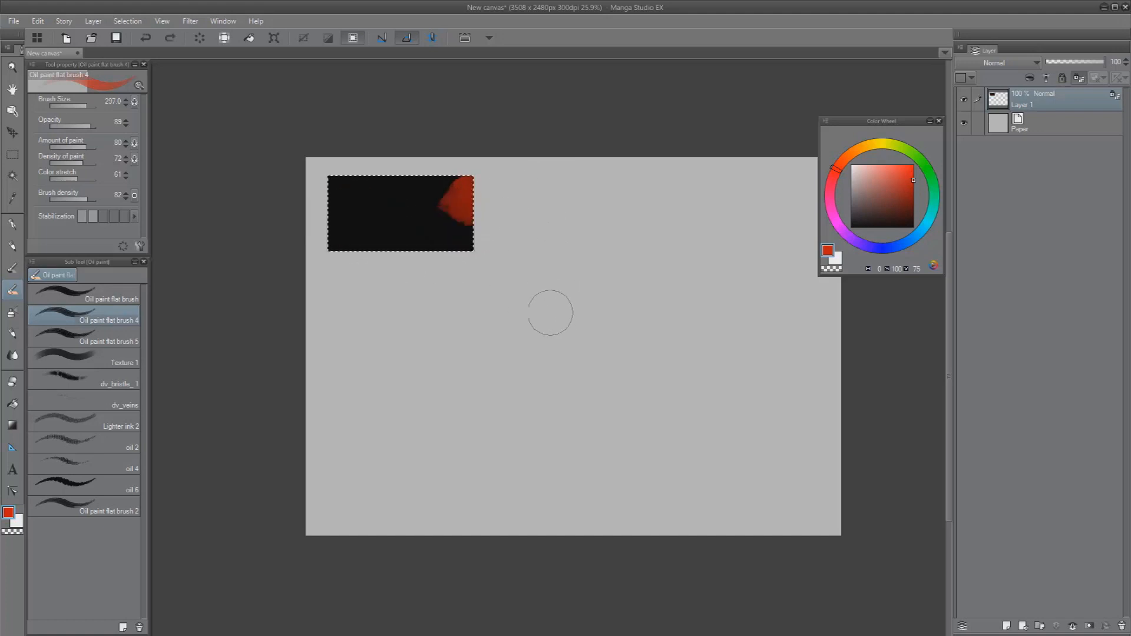
{"action": "key", "text": "ctrl+z"}
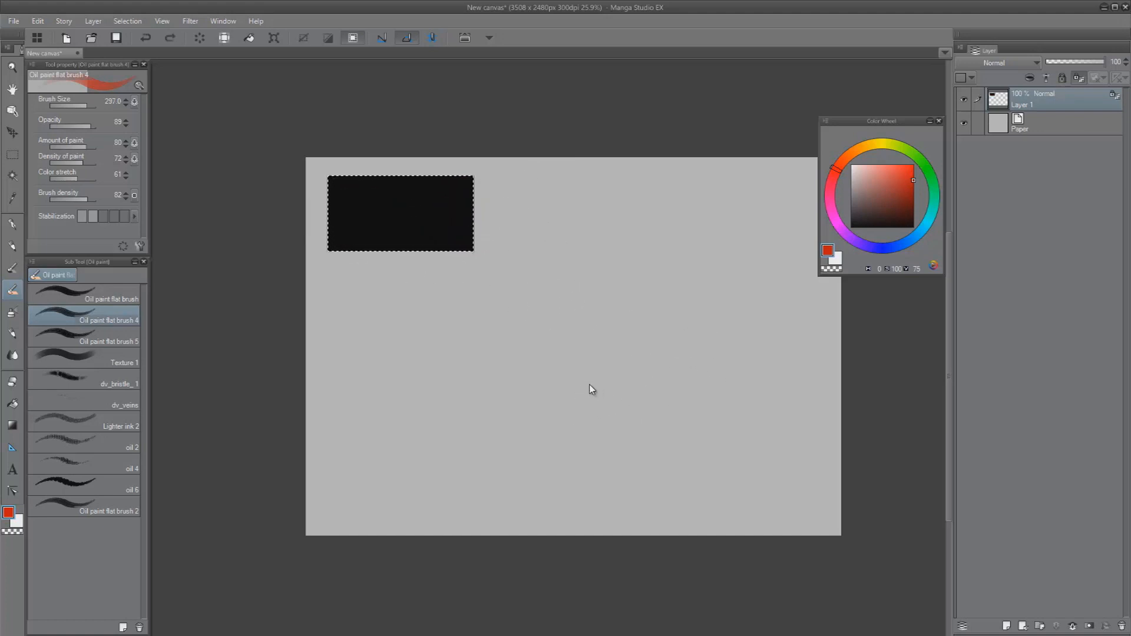
Duplicate the black rectangle twice and place the copies beside the original in one row
{"action": "key", "text": "ctrl+c"}
{"action": "key", "text": "ctrl+v"}
{"action": "key", "text": "k"}
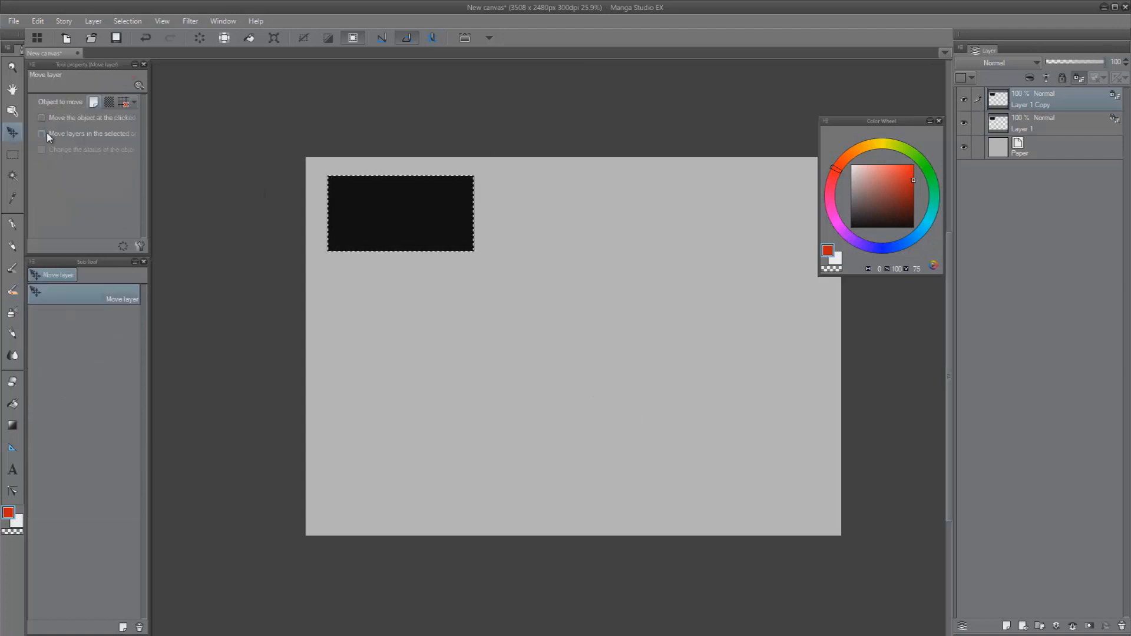
{"action": "left_click_drag", "start_coordinate": [464, 224], "coordinate": [777, 229]}
{"action": "key", "text": "ctrl+c"}
{"action": "key", "text": "ctrl+v"}
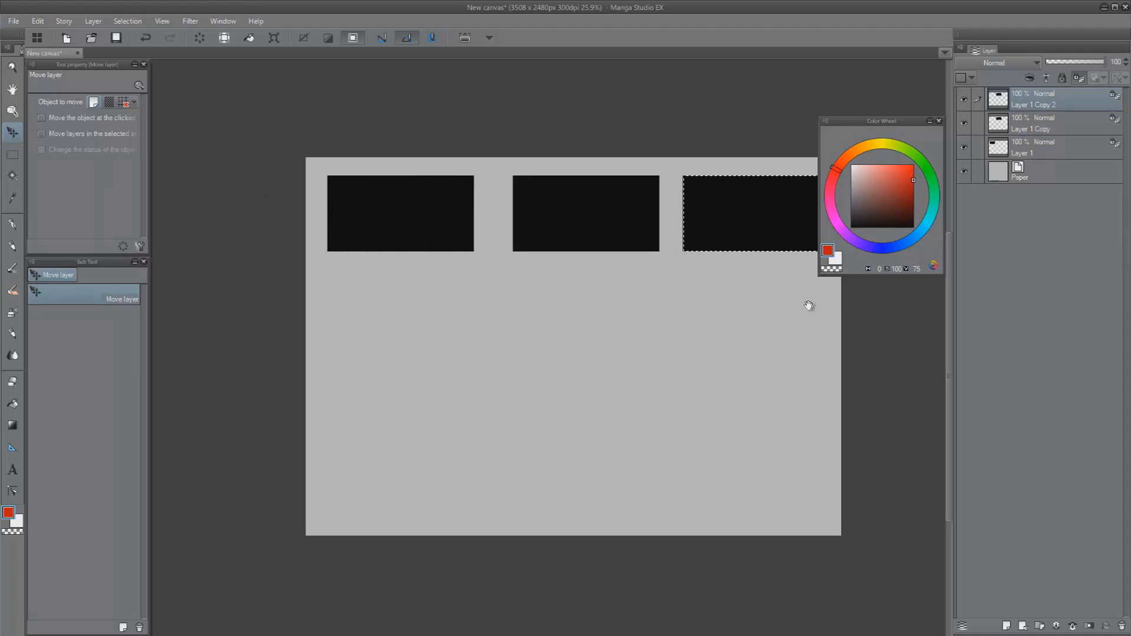
{"action": "left_click_drag", "start_coordinate": [817, 304], "coordinate": [736, 315]}
{"action": "left_click", "coordinate": [37, 21]}
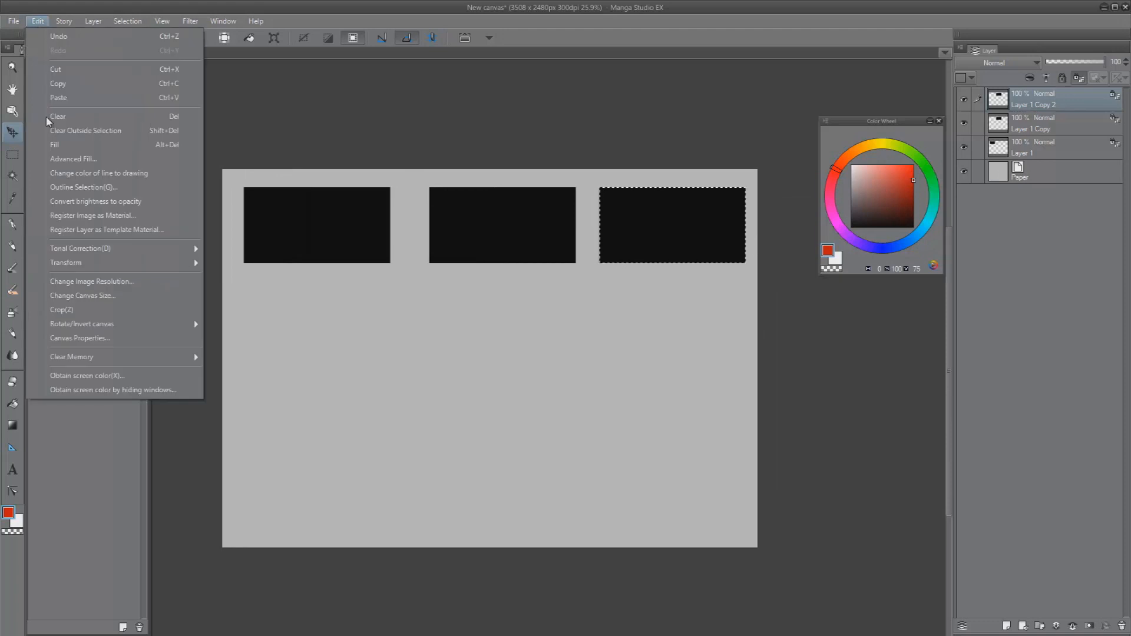
{"action": "left_click", "coordinate": [84, 296]}
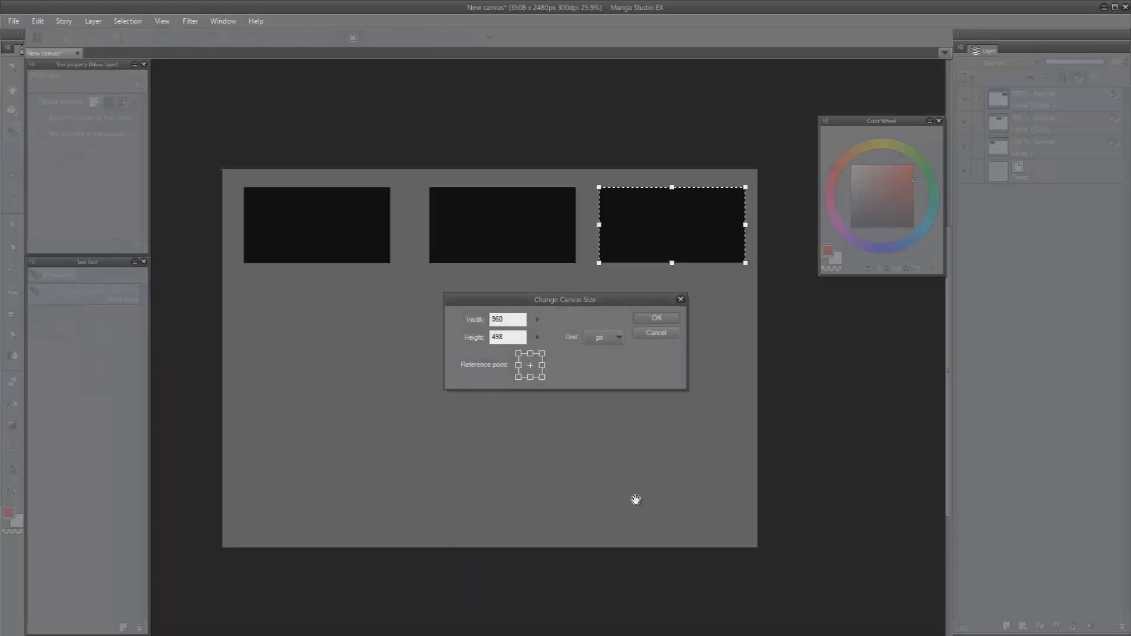
{"action": "left_click", "coordinate": [663, 334]}
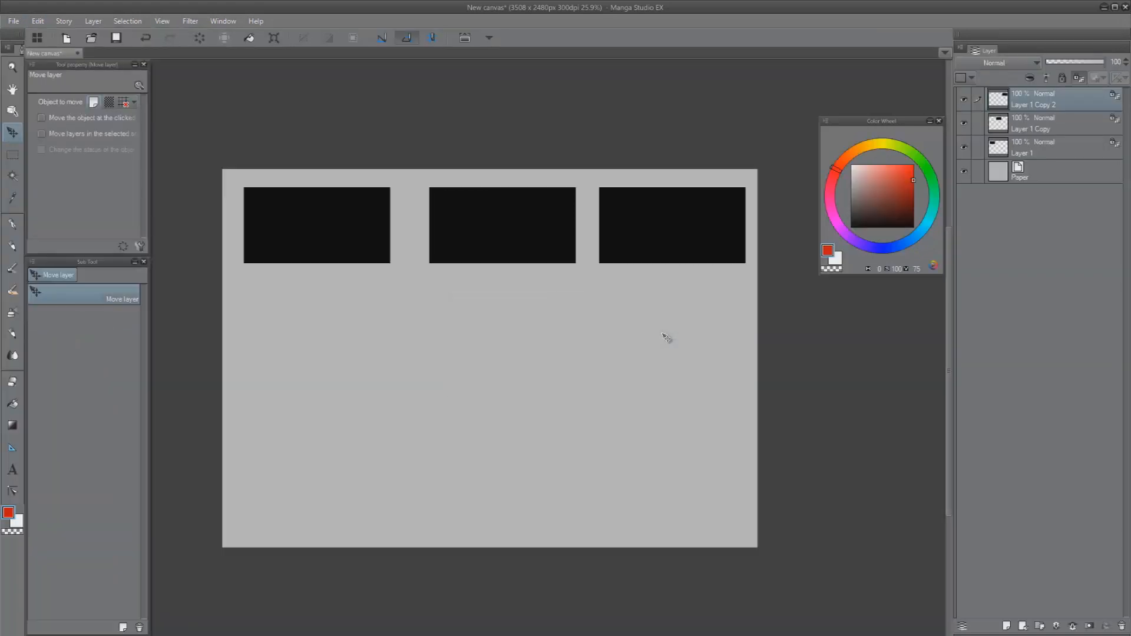
Resize the canvas to 3660 x 1626 px, trimming empty space below the rectangles and widening it slightly
{"action": "left_click", "coordinate": [39, 22]}
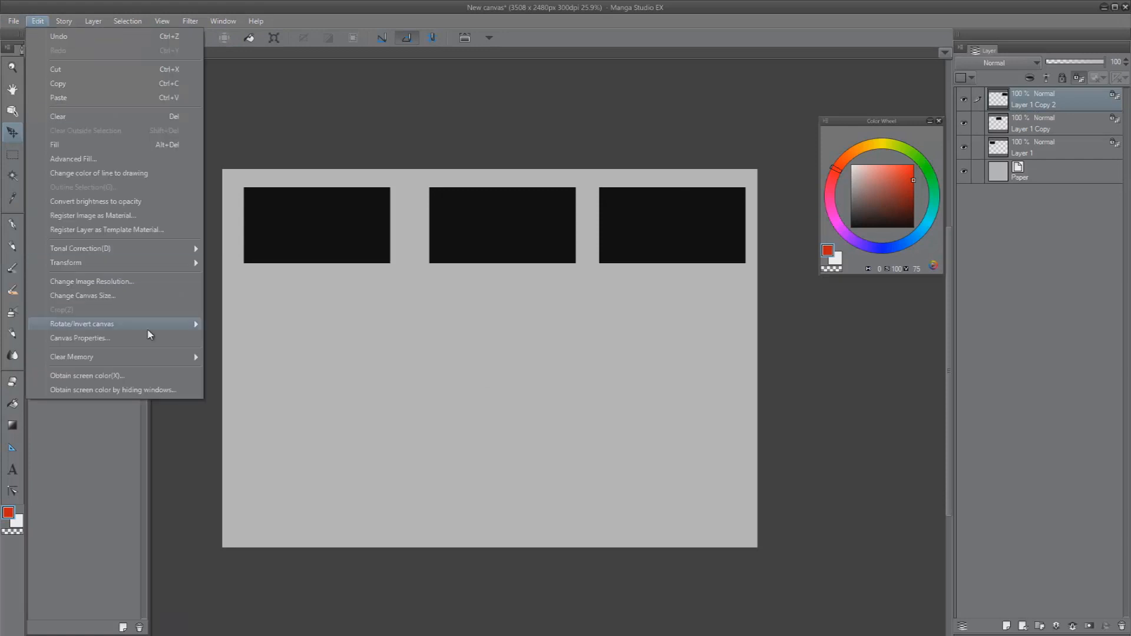
{"action": "left_click", "coordinate": [137, 296]}
{"action": "left_click_drag", "start_coordinate": [489, 547], "coordinate": [489, 417]}
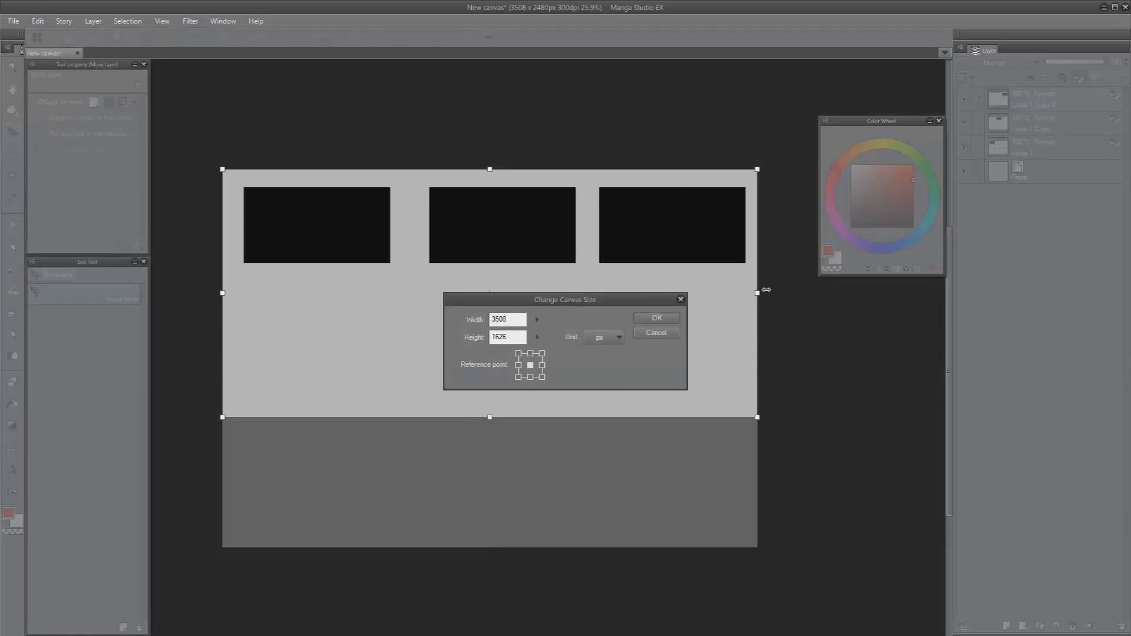
{"action": "left_click_drag", "start_coordinate": [766, 290], "coordinate": [780, 288]}
{"action": "key", "text": "Return"}
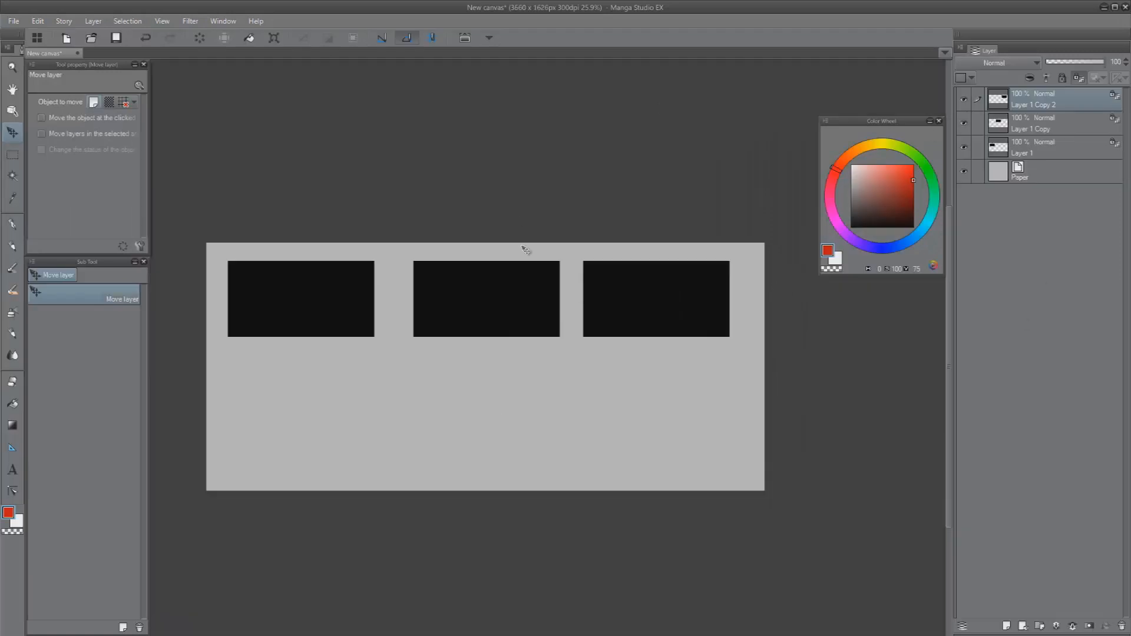
Paste three more black rectangles as a second row and align Layer 1's rectangle with the copy below it
{"action": "left_click", "coordinate": [985, 178]}
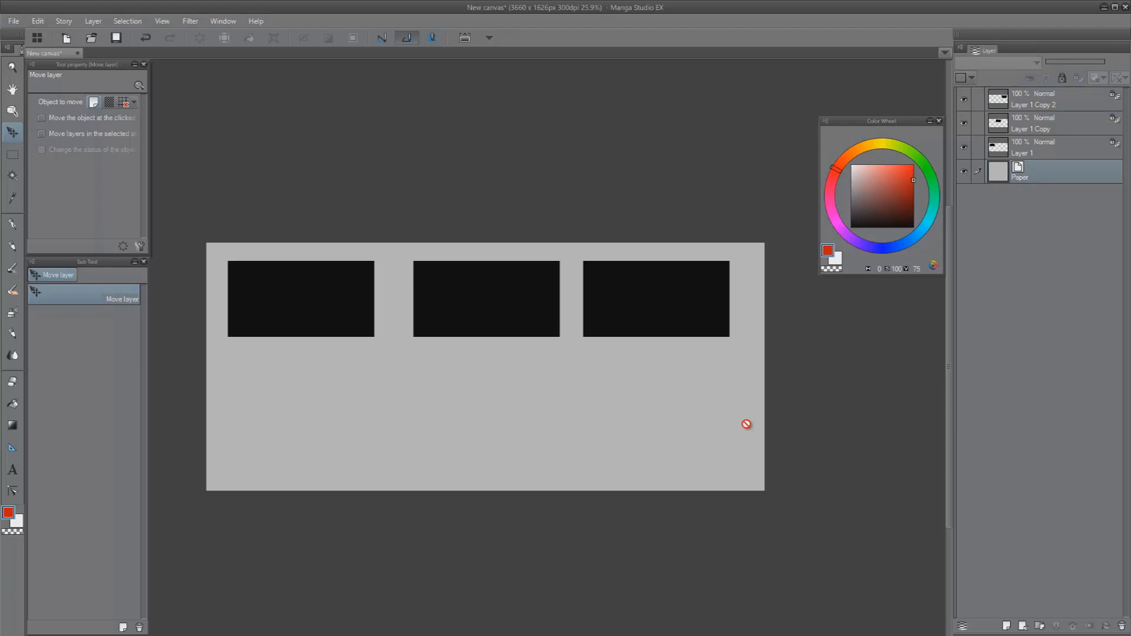
{"action": "left_click", "coordinate": [1039, 103]}
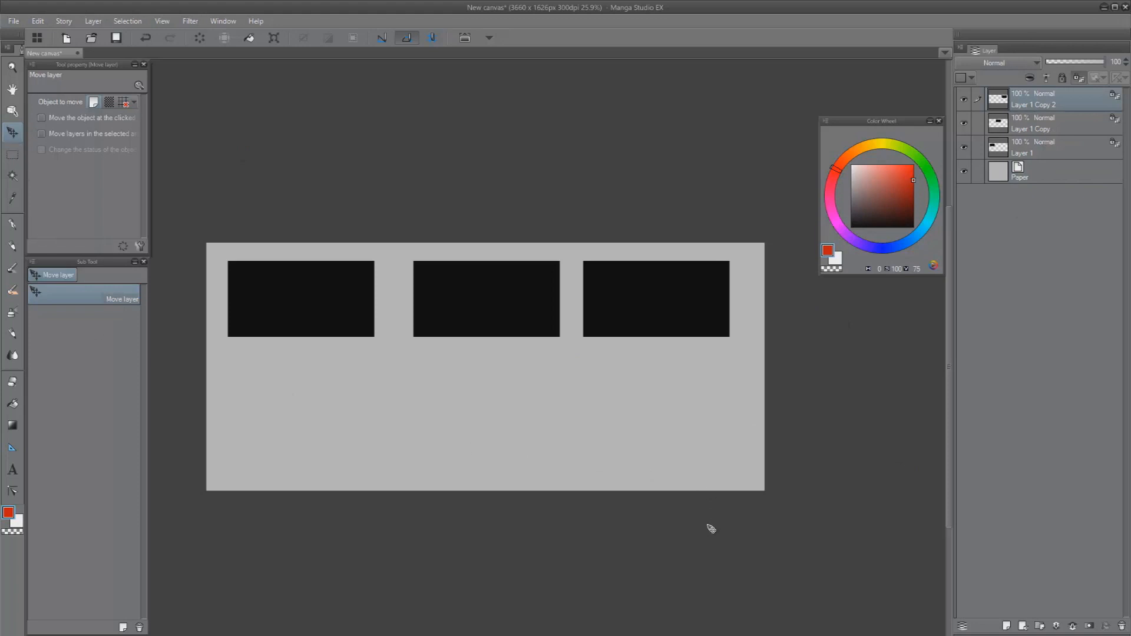
{"action": "key", "text": "ctrl+v"}
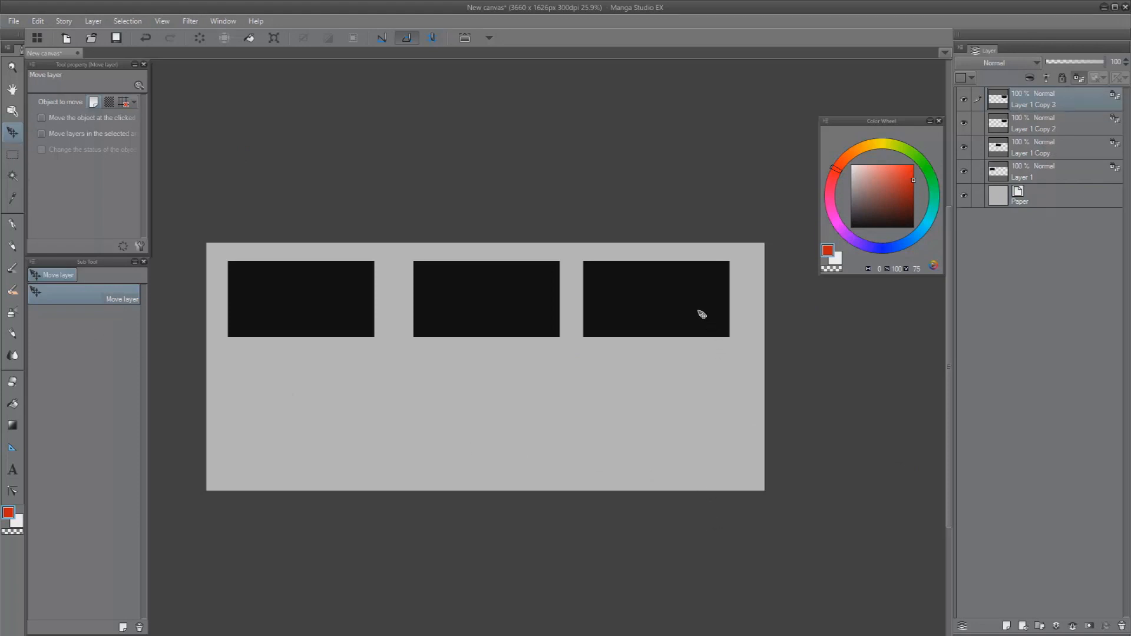
{"action": "left_click_drag", "start_coordinate": [691, 317], "coordinate": [335, 424]}
{"action": "key", "text": "ctrl+v"}
{"action": "key", "text": "ctrl+v"}
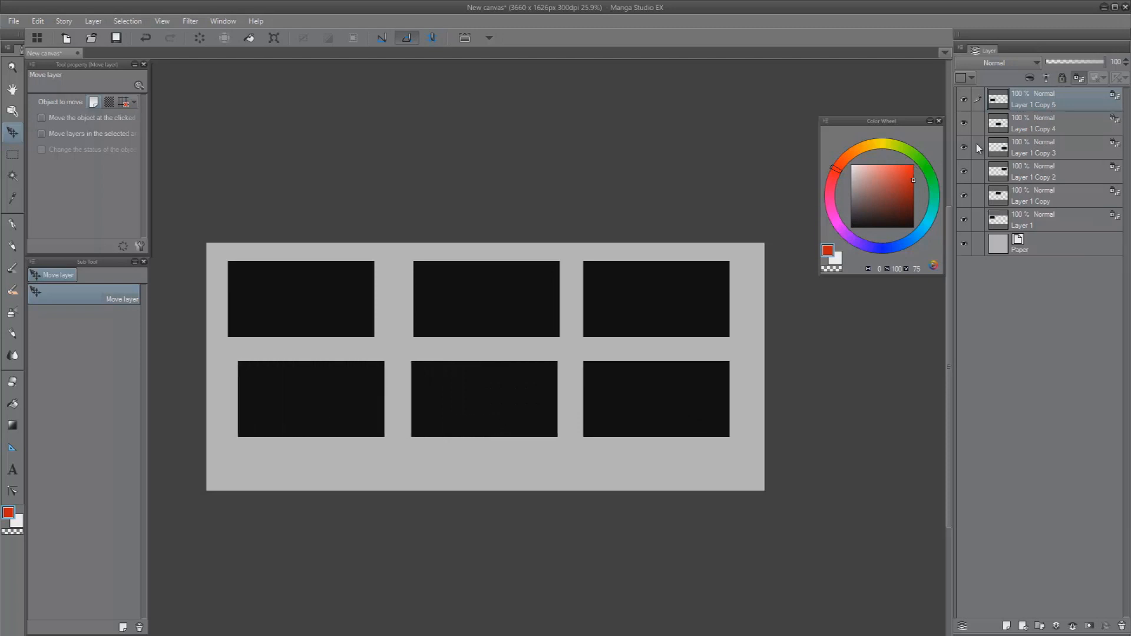
{"action": "left_click", "coordinate": [1028, 222]}
{"action": "left_click_drag", "start_coordinate": [348, 326], "coordinate": [370, 317]}
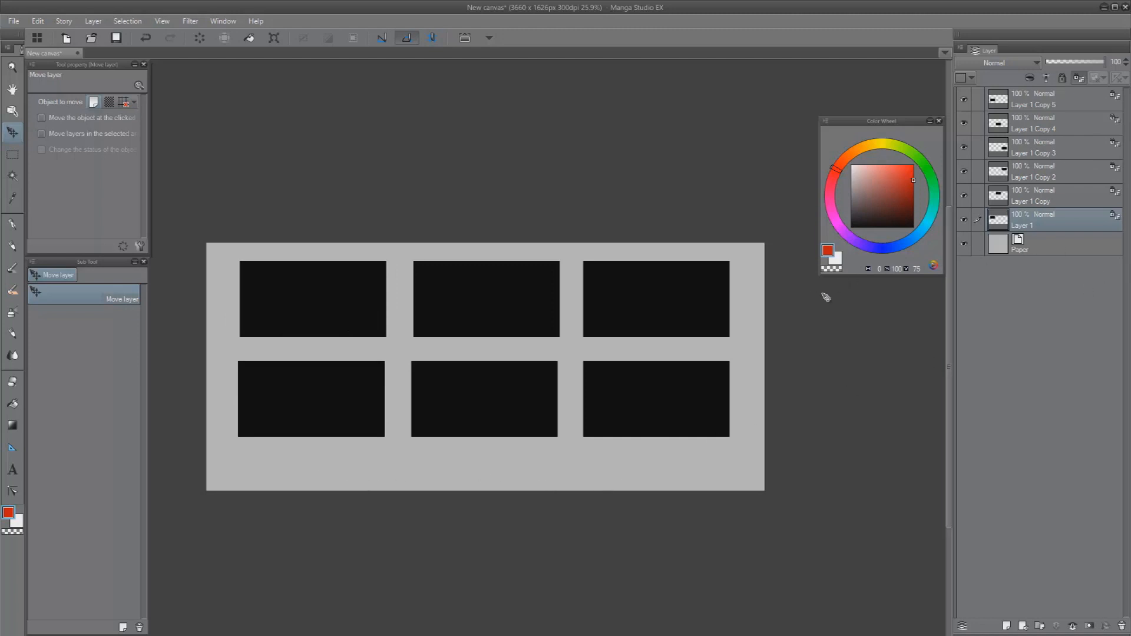
Paint a red stroke across the first rectangle on Layer 1 with Oil paint flat brush 4
{"action": "key", "text": "b"}
{"action": "key", "text": "space"}
{"action": "left_click_drag", "start_coordinate": [815, 394], "coordinate": [856, 463]}
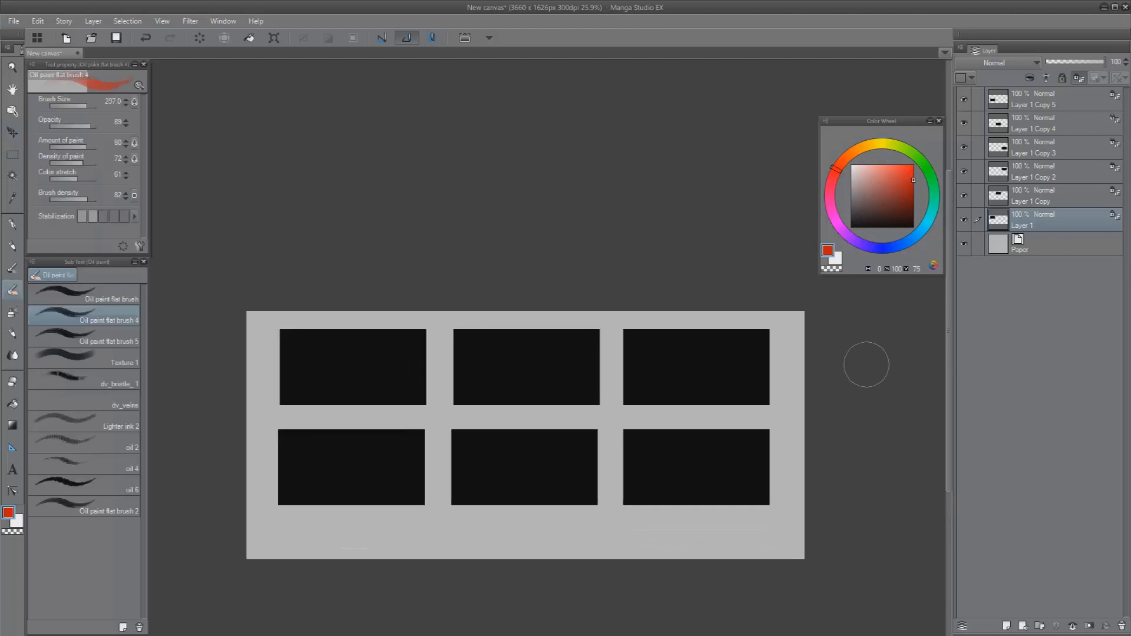
{"action": "mouse_move", "coordinate": [359, 377]}
{"action": "left_mouse_down"}
{"action": "mouse_move", "coordinate": [392, 368]}
{"action": "mouse_move", "coordinate": [313, 399]}
{"action": "left_mouse_up"}
Block in the first rectangle with broad grey strokes, sampling shades from the painted area
{"action": "left_click", "coordinate": [877, 175]}
{"action": "left_click_drag", "start_coordinate": [874, 183], "coordinate": [848, 178]}
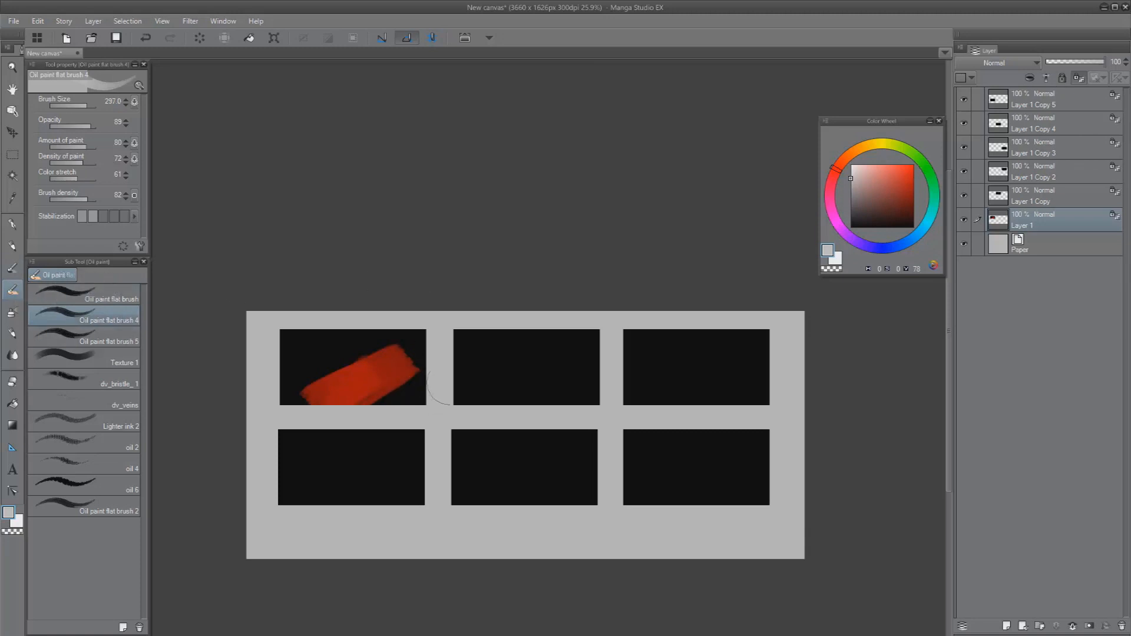
{"action": "left_click", "coordinate": [851, 189]}
{"action": "mouse_move", "coordinate": [312, 356]}
{"action": "left_mouse_down"}
{"action": "mouse_move", "coordinate": [285, 374]}
{"action": "mouse_move", "coordinate": [301, 362]}
{"action": "mouse_move", "coordinate": [324, 406]}
{"action": "mouse_move", "coordinate": [353, 368]}
{"action": "mouse_move", "coordinate": [318, 383]}
{"action": "mouse_move", "coordinate": [403, 356]}
{"action": "mouse_move", "coordinate": [364, 404]}
{"action": "left_mouse_up"}
{"action": "left_click", "coordinate": [321, 344], "text": "alt"}
{"action": "mouse_move", "coordinate": [323, 345]}
{"action": "left_mouse_down"}
{"action": "mouse_move", "coordinate": [339, 382]}
{"action": "mouse_move", "coordinate": [373, 353]}
{"action": "mouse_move", "coordinate": [391, 354]}
{"action": "mouse_move", "coordinate": [402, 383]}
{"action": "left_mouse_up"}
{"action": "mouse_move", "coordinate": [299, 361]}
{"action": "left_mouse_down"}
{"action": "mouse_move", "coordinate": [298, 377]}
{"action": "mouse_move", "coordinate": [303, 364]}
{"action": "mouse_move", "coordinate": [330, 365]}
{"action": "mouse_move", "coordinate": [353, 413]}
{"action": "mouse_move", "coordinate": [369, 406]}
{"action": "left_mouse_up"}
{"action": "left_click", "coordinate": [313, 393], "text": "alt"}
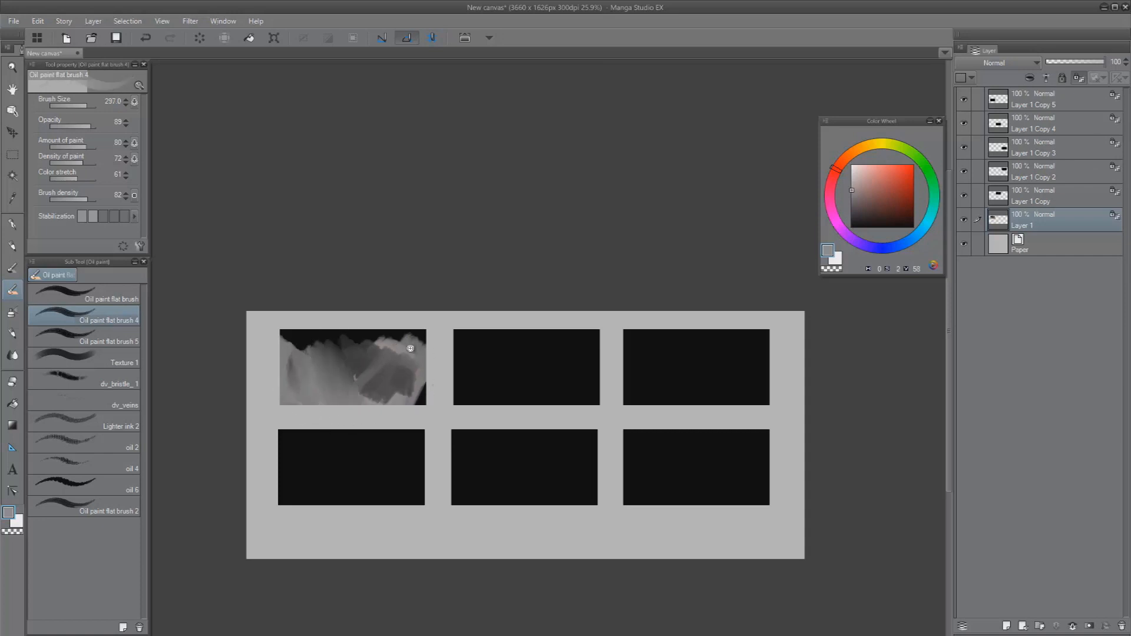
Paint sampled light grey over the upper part of the first thumbnail, adjusting the brush size
{"action": "scroll", "coordinate": [414, 350], "scroll_direction": "down", "scroll_amount": 2}
{"action": "left_click_drag", "start_coordinate": [410, 343], "coordinate": [414, 343]}
{"action": "left_click", "coordinate": [431, 342], "text": "alt"}
{"action": "key", "text": "["}
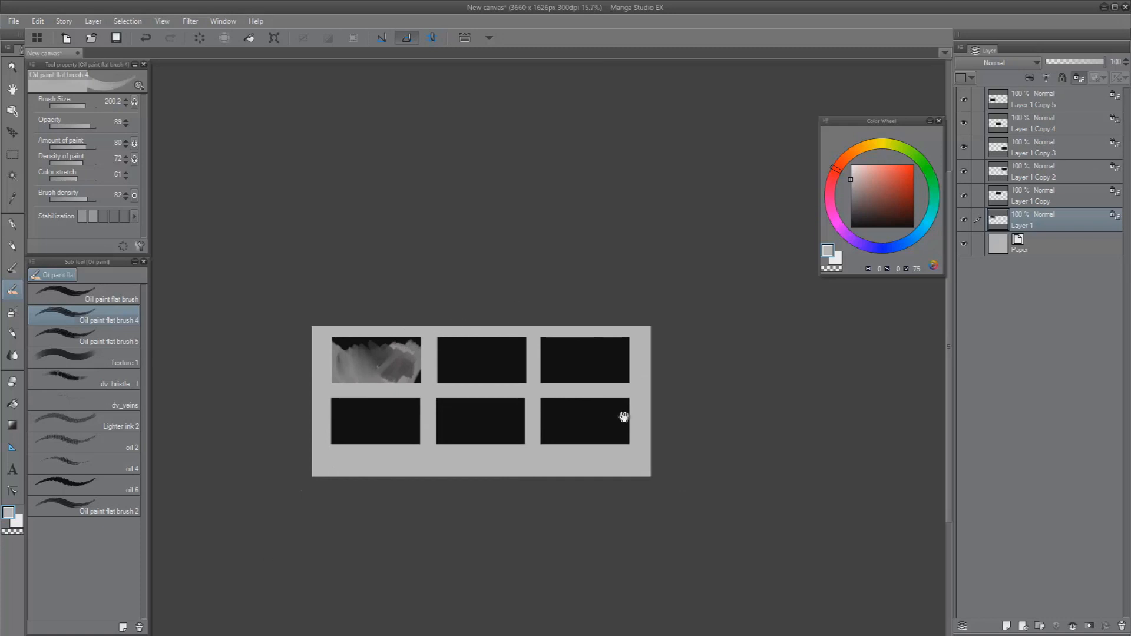
{"action": "left_click_drag", "start_coordinate": [616, 405], "coordinate": [645, 346]}
{"action": "key", "text": "]"}
{"action": "key", "text": "]"}
{"action": "mouse_move", "coordinate": [433, 277]}
{"action": "left_mouse_down"}
{"action": "mouse_move", "coordinate": [389, 279]}
{"action": "mouse_move", "coordinate": [438, 270]}
{"action": "mouse_move", "coordinate": [415, 279]}
{"action": "mouse_move", "coordinate": [426, 285]}
{"action": "mouse_move", "coordinate": [411, 281]}
{"action": "mouse_move", "coordinate": [420, 318]}
{"action": "mouse_move", "coordinate": [435, 280]}
{"action": "mouse_move", "coordinate": [417, 289]}
{"action": "mouse_move", "coordinate": [388, 278]}
{"action": "mouse_move", "coordinate": [430, 275]}
{"action": "left_mouse_up"}
Add near-white highlights along the top of the first thumbnail and reduce the brush size to 81.7
{"action": "key", "text": "["}
{"action": "key", "text": "["}
{"action": "key", "text": "["}
{"action": "left_click", "coordinate": [852, 166]}
{"action": "key", "text": "]"}
{"action": "key", "text": "]"}
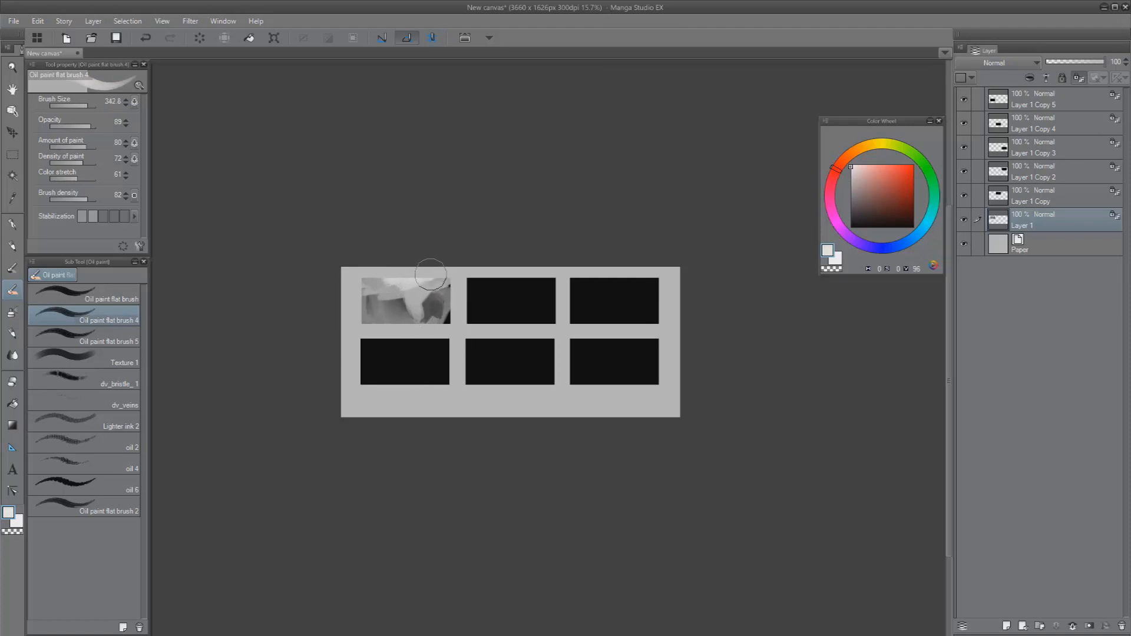
{"action": "key", "text": "bracketleft"}
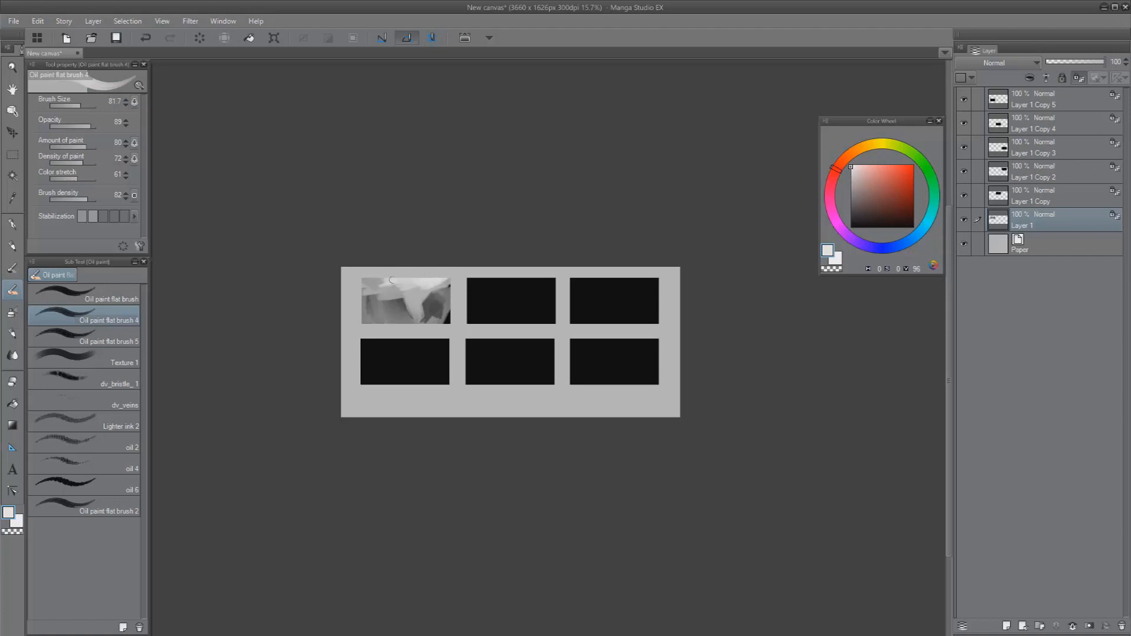
Paint sampled mid greys into the central shape of the first thumbnail, with the brush size at 85.8
{"action": "left_click", "coordinate": [419, 301], "text": "alt"}
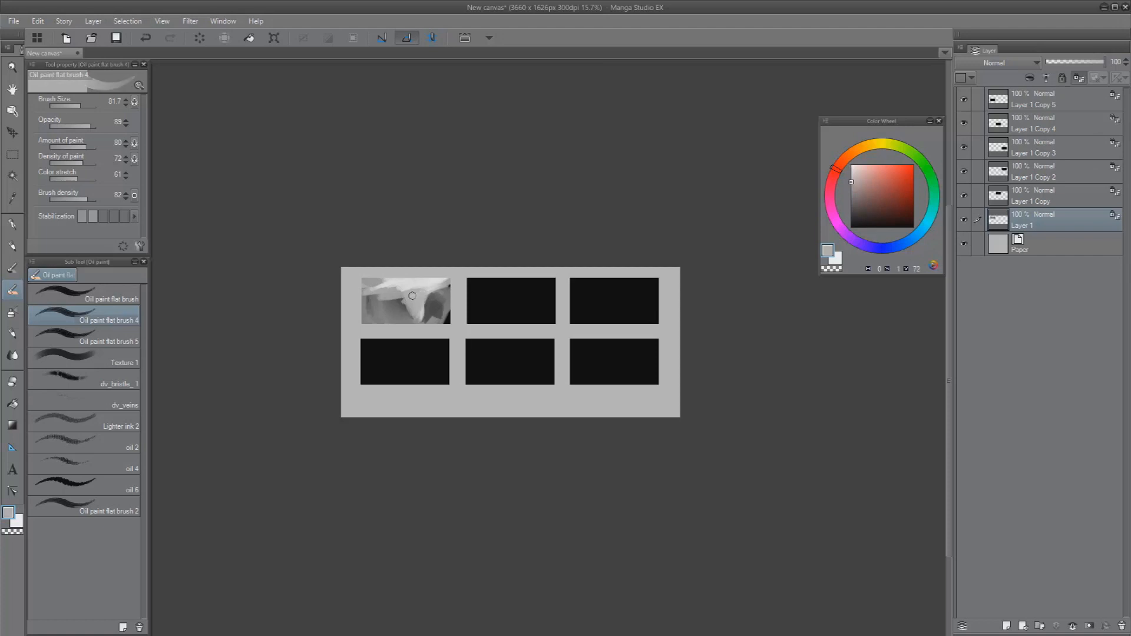
{"action": "mouse_move", "coordinate": [405, 305]}
{"action": "left_mouse_down"}
{"action": "mouse_move", "coordinate": [433, 326]}
{"action": "mouse_move", "coordinate": [423, 319]}
{"action": "mouse_move", "coordinate": [430, 301]}
{"action": "mouse_move", "coordinate": [428, 323]}
{"action": "mouse_move", "coordinate": [451, 319]}
{"action": "mouse_move", "coordinate": [437, 306]}
{"action": "mouse_move", "coordinate": [427, 314]}
{"action": "mouse_move", "coordinate": [433, 363]}
{"action": "mouse_move", "coordinate": [473, 299]}
{"action": "mouse_move", "coordinate": [426, 305]}
{"action": "left_mouse_up"}
{"action": "left_click", "coordinate": [400, 304], "text": "alt"}
{"action": "left_click", "coordinate": [435, 303], "text": "alt"}
{"action": "left_click", "coordinate": [452, 320], "text": "alt"}
{"action": "left_click", "coordinate": [423, 306], "text": "alt"}
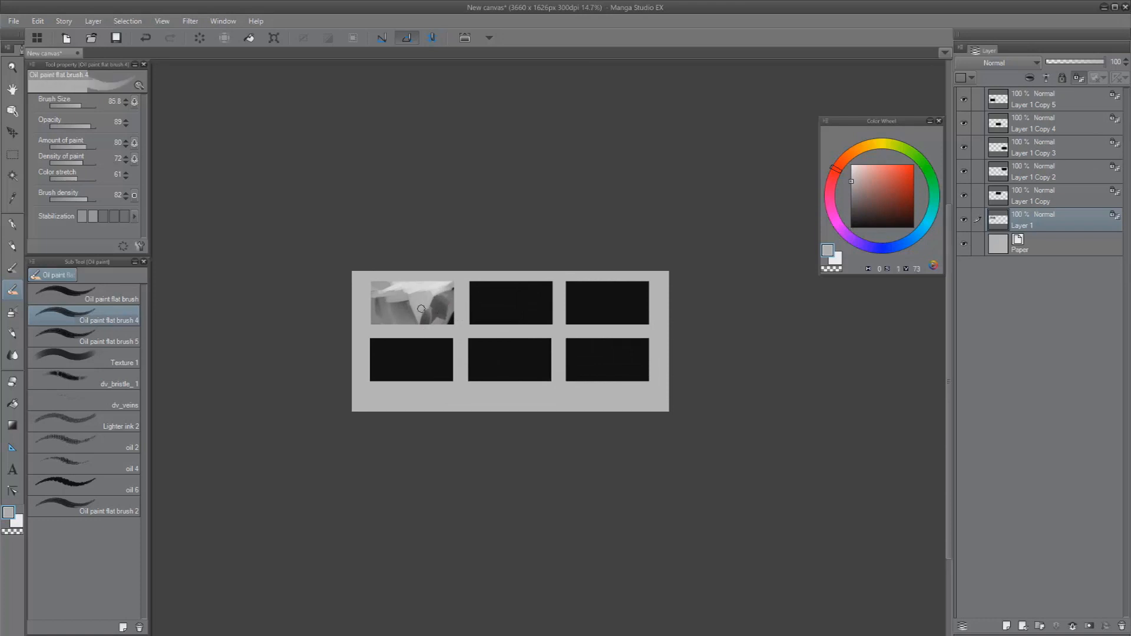
Add dark accents to the lower-right corner of the first thumbnail with sampled black and dark grey
{"action": "left_click", "coordinate": [446, 305], "text": "alt"}
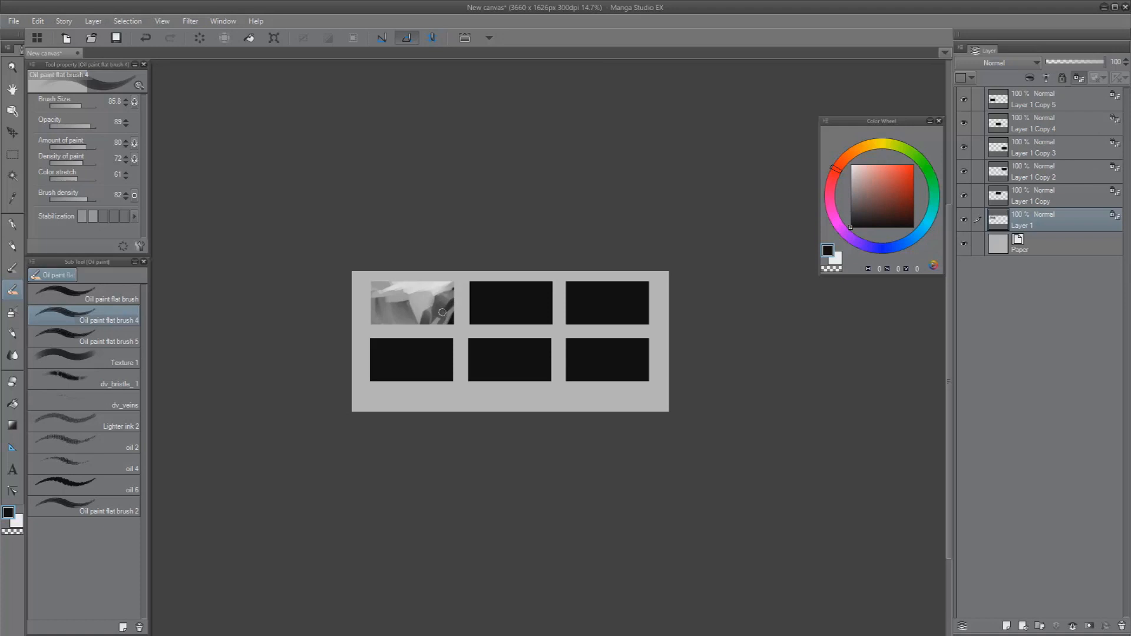
{"action": "left_click", "coordinate": [447, 299], "text": "alt"}
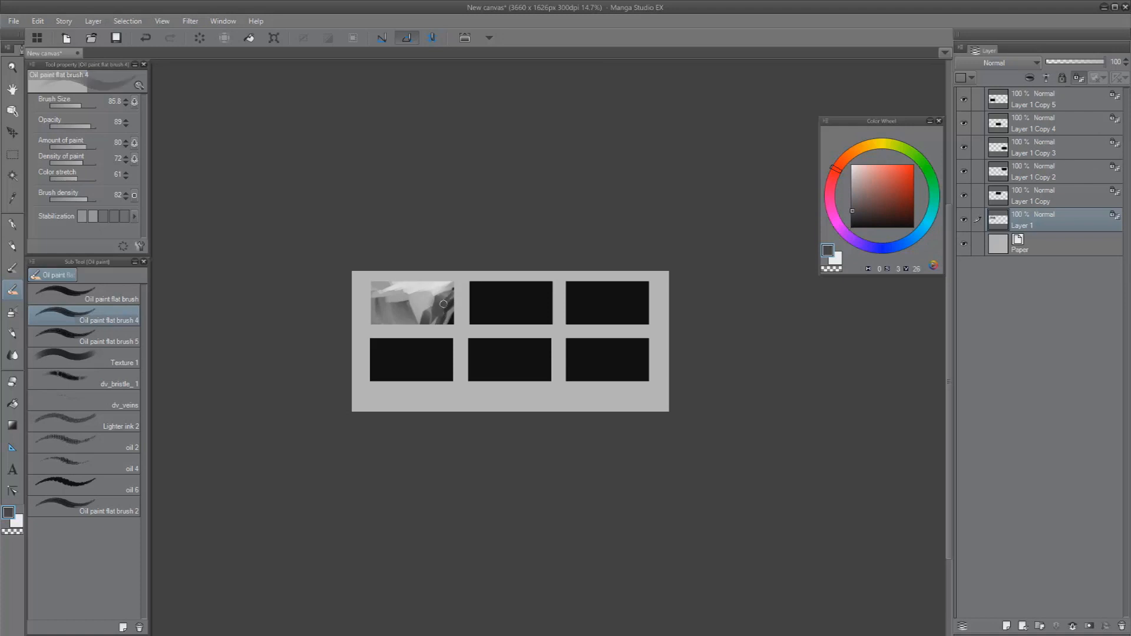
{"action": "left_click", "coordinate": [458, 312], "text": "alt"}
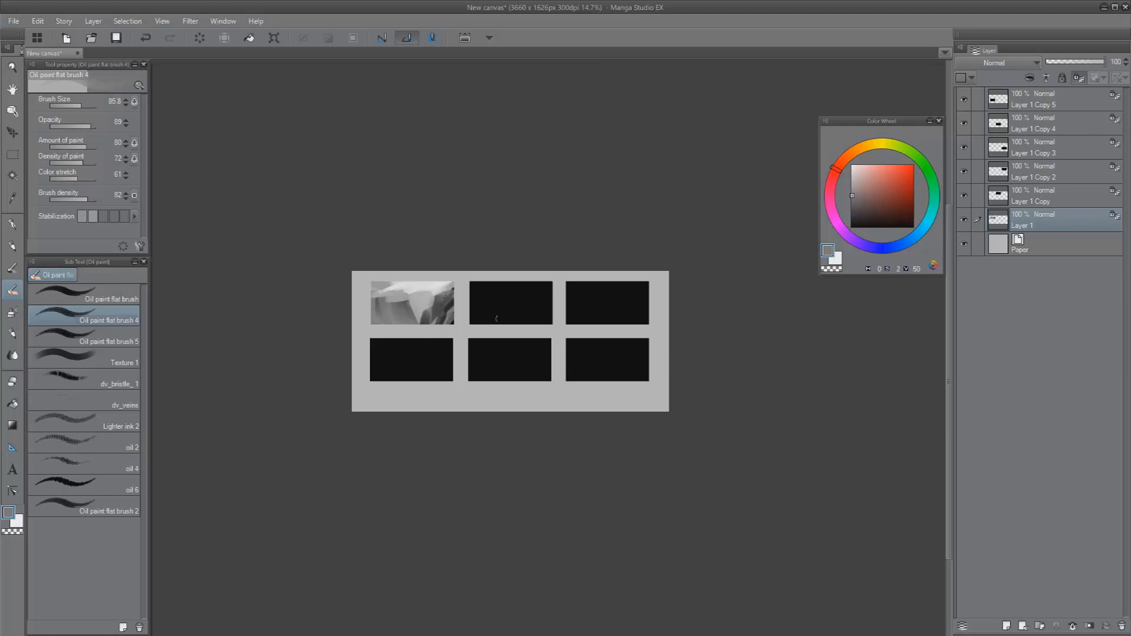
Refine the right side and central light shape of the first thumbnail with sampled dark, mid and light greys
{"action": "left_click_drag", "start_coordinate": [513, 349], "coordinate": [535, 419]}
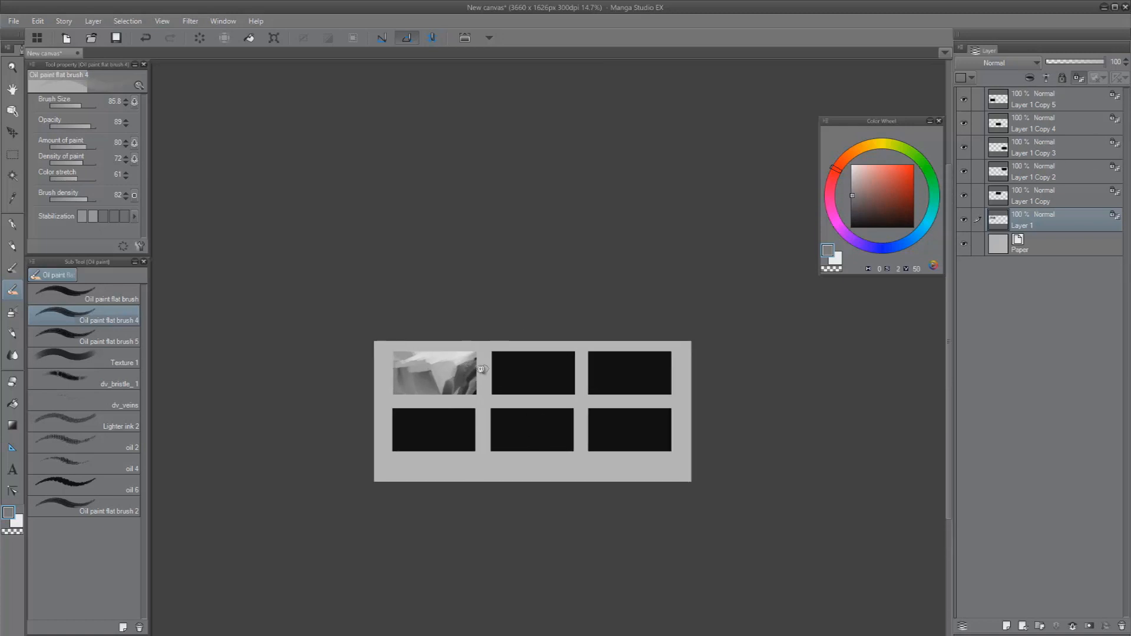
{"action": "scroll", "coordinate": [482, 370], "scroll_direction": "up", "scroll_amount": 1}
{"action": "left_click", "coordinate": [471, 376], "text": "alt"}
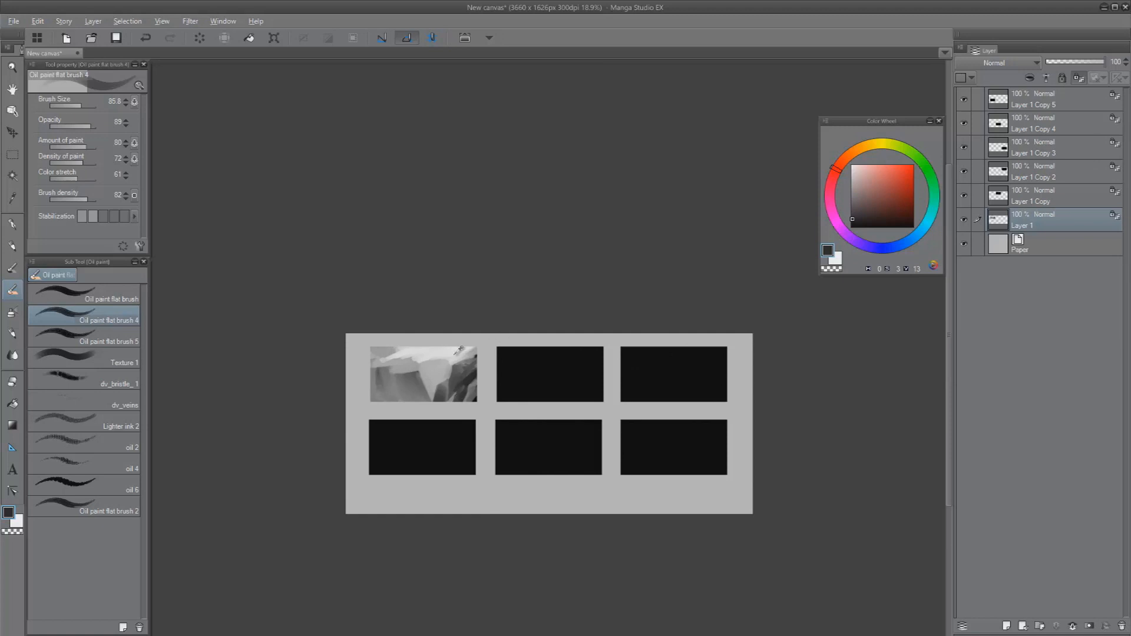
{"action": "left_click", "coordinate": [429, 385], "text": "alt"}
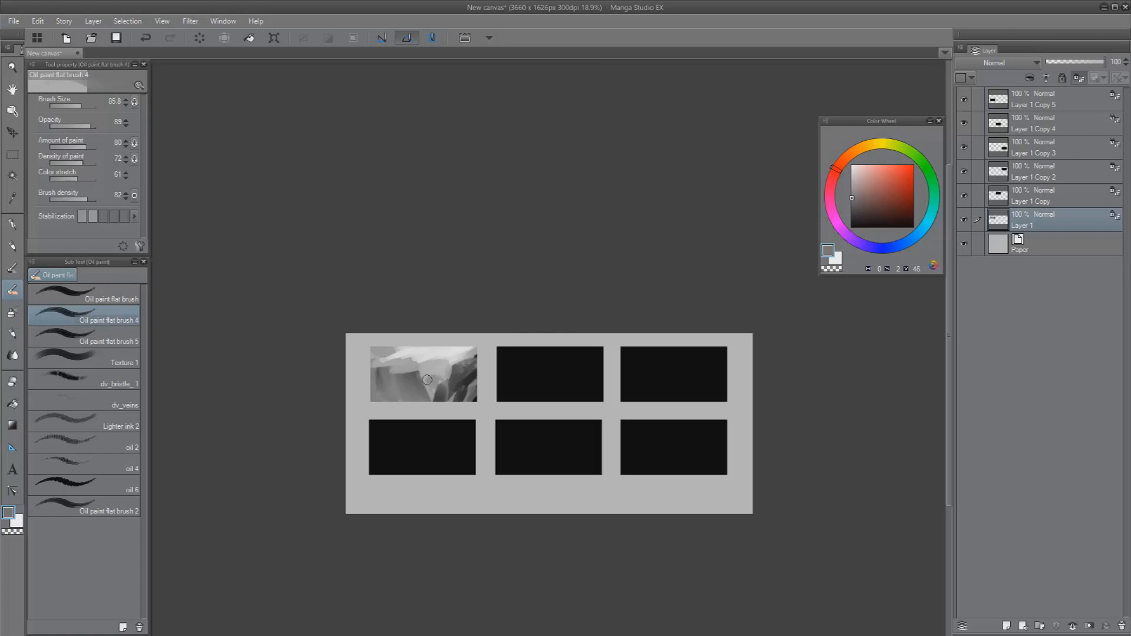
{"action": "left_click", "coordinate": [441, 370], "text": "alt"}
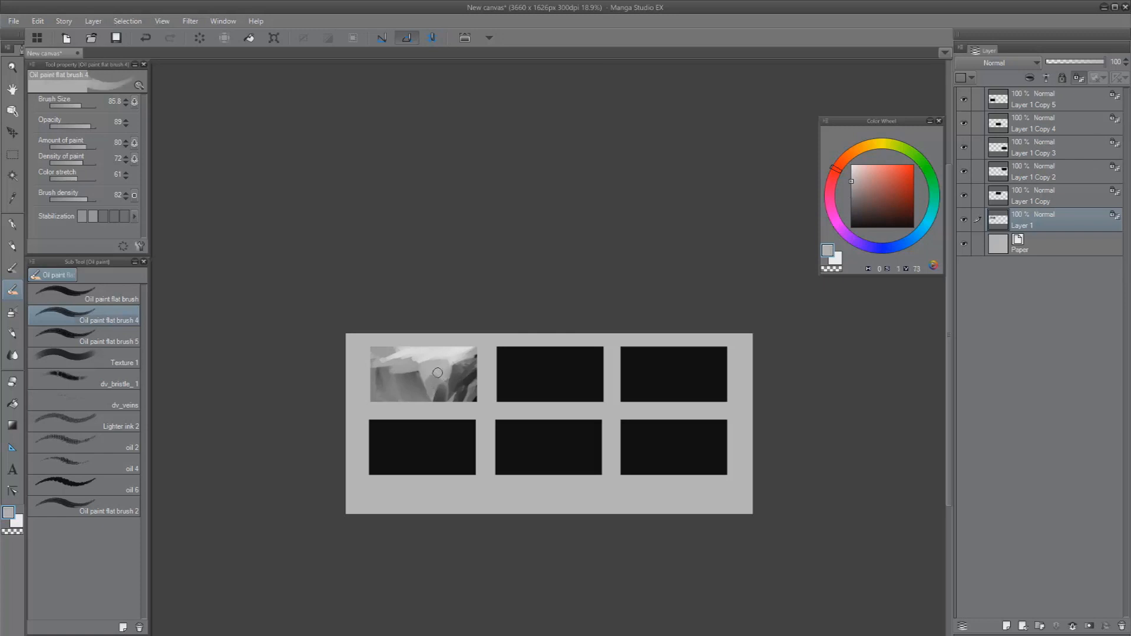
On Layer 1 Copy, block in the second thumbnail with broad vertical strokes in sampled light and dark greys
{"action": "scroll", "coordinate": [501, 362], "scroll_direction": "down", "scroll_amount": 2}
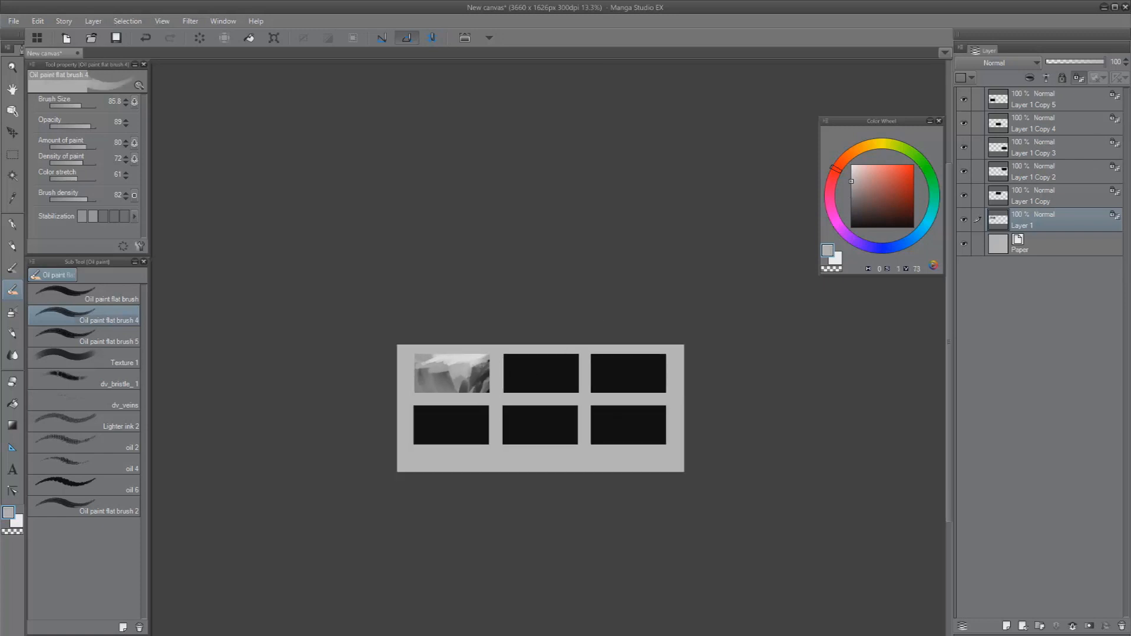
{"action": "left_click", "coordinate": [1047, 198]}
{"action": "mouse_move", "coordinate": [513, 369]}
{"action": "left_mouse_down"}
{"action": "mouse_move", "coordinate": [534, 379]}
{"action": "mouse_move", "coordinate": [518, 379]}
{"action": "left_mouse_up"}
{"action": "left_click", "coordinate": [472, 357], "text": "alt"}
{"action": "mouse_move", "coordinate": [538, 348]}
{"action": "left_mouse_down"}
{"action": "mouse_move", "coordinate": [524, 384]}
{"action": "mouse_move", "coordinate": [537, 360]}
{"action": "mouse_move", "coordinate": [551, 362]}
{"action": "mouse_move", "coordinate": [531, 378]}
{"action": "mouse_move", "coordinate": [528, 365]}
{"action": "mouse_move", "coordinate": [541, 396]}
{"action": "left_mouse_up"}
{"action": "left_click", "coordinate": [557, 367], "text": "alt"}
{"action": "left_click", "coordinate": [519, 369], "text": "alt"}
{"action": "mouse_move", "coordinate": [568, 356]}
{"action": "left_mouse_down"}
{"action": "mouse_move", "coordinate": [583, 397]}
{"action": "mouse_move", "coordinate": [582, 366]}
{"action": "mouse_move", "coordinate": [580, 401]}
{"action": "mouse_move", "coordinate": [566, 410]}
{"action": "left_mouse_up"}
Paint light grey strokes through the middle and right of the second thumbnail, then reduce the brush size to 123.6
{"action": "left_click", "coordinate": [850, 164]}
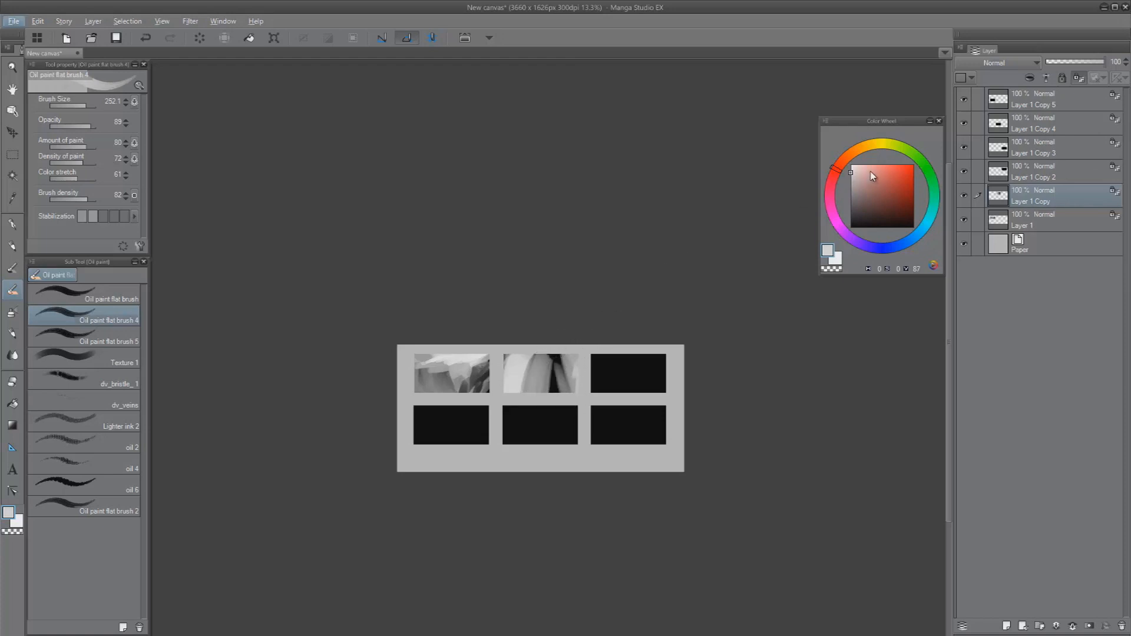
{"action": "left_click_drag", "start_coordinate": [554, 355], "coordinate": [560, 402]}
{"action": "left_click", "coordinate": [544, 365], "text": "alt"}
{"action": "mouse_move", "coordinate": [543, 360]}
{"action": "left_mouse_down"}
{"action": "mouse_move", "coordinate": [555, 401]}
{"action": "mouse_move", "coordinate": [555, 377]}
{"action": "left_mouse_up"}
{"action": "key", "text": "bracketleft"}
{"action": "key", "text": "bracketleft"}
Paint dark diagonal strokes and mid-grey planes into the centre of the second thumbnail with sampled shades
{"action": "left_click", "coordinate": [552, 428], "text": "alt"}
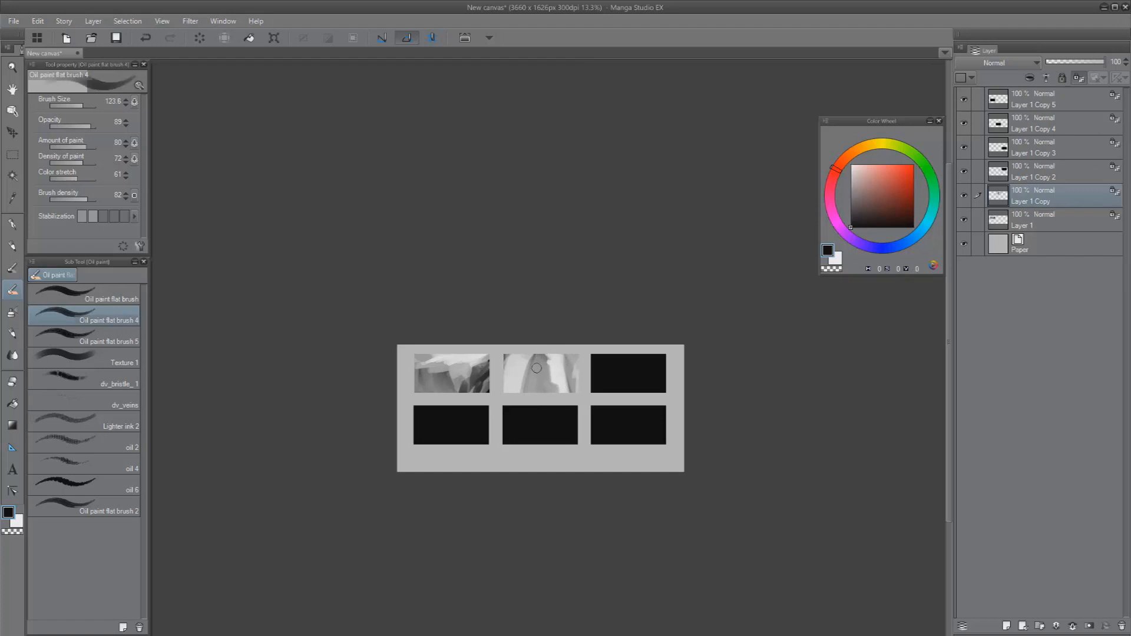
{"action": "left_click", "coordinate": [540, 385], "text": "alt"}
{"action": "mouse_move", "coordinate": [529, 372]}
{"action": "left_mouse_down"}
{"action": "mouse_move", "coordinate": [559, 387]}
{"action": "mouse_move", "coordinate": [530, 374]}
{"action": "mouse_move", "coordinate": [555, 388]}
{"action": "mouse_move", "coordinate": [530, 389]}
{"action": "mouse_move", "coordinate": [533, 355]}
{"action": "mouse_move", "coordinate": [510, 413]}
{"action": "mouse_move", "coordinate": [526, 433]}
{"action": "mouse_move", "coordinate": [535, 348]}
{"action": "mouse_move", "coordinate": [501, 427]}
{"action": "mouse_move", "coordinate": [542, 369]}
{"action": "mouse_move", "coordinate": [516, 397]}
{"action": "left_mouse_up"}
{"action": "left_click", "coordinate": [543, 365], "text": "alt"}
{"action": "left_click", "coordinate": [522, 412], "text": "alt"}
{"action": "left_click", "coordinate": [529, 390], "text": "alt"}
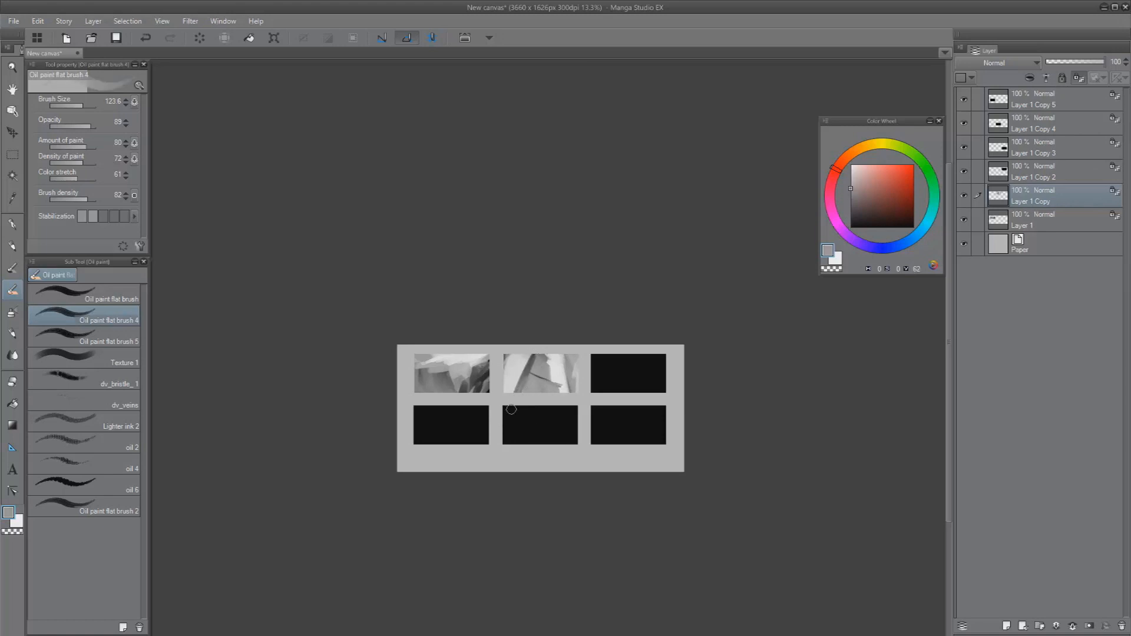
Reduce the brush size to 48.6 and paint dark diagonal strokes in the lower left of the second thumbnail
{"action": "left_click", "coordinate": [528, 370], "text": "alt"}
{"action": "key", "text": "bracketleft"}
{"action": "key", "text": "bracketleft"}
{"action": "left_click_drag", "start_coordinate": [518, 383], "coordinate": [505, 389]}
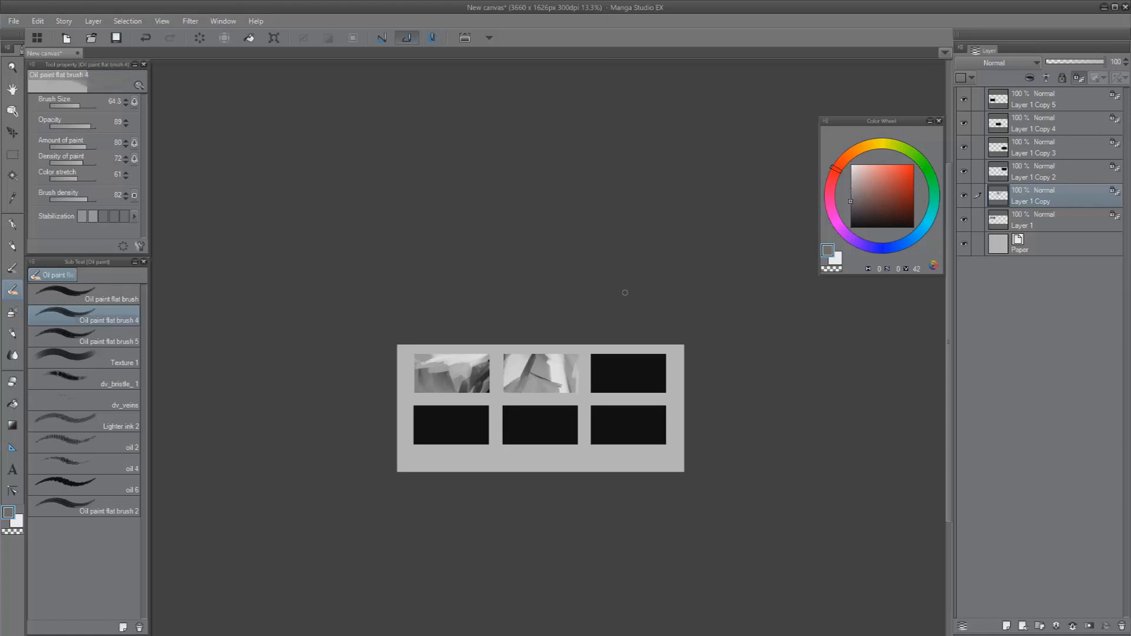
{"action": "left_click", "coordinate": [528, 370], "text": "alt"}
{"action": "left_click_drag", "start_coordinate": [520, 378], "coordinate": [506, 389]}
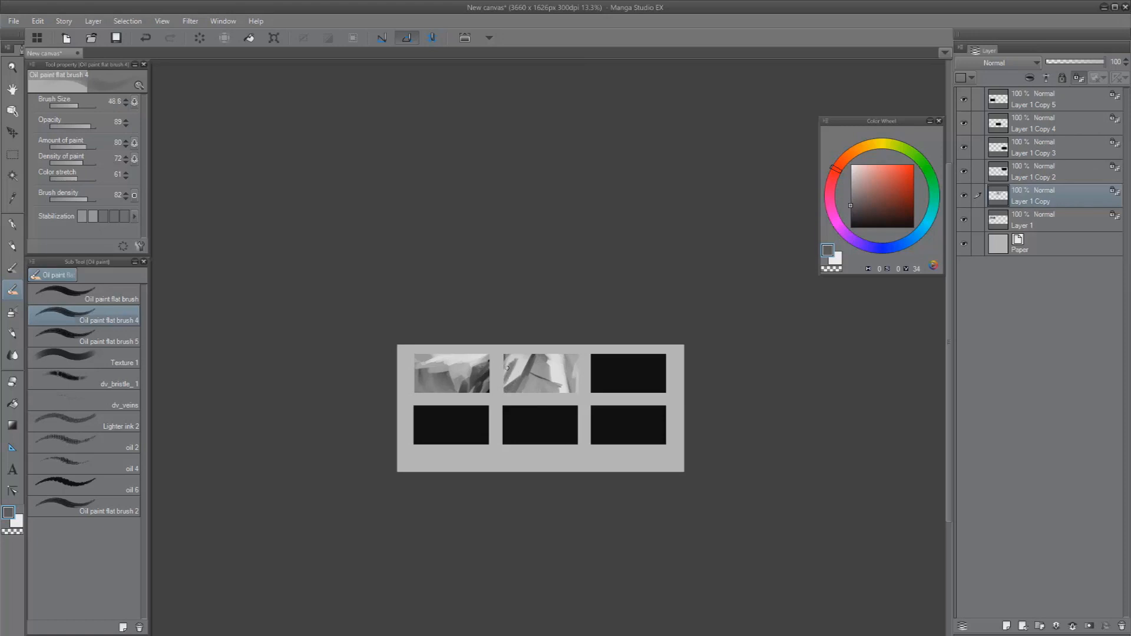
Sharpen the light shapes of the second thumbnail with sampled light grey, black and near-white at brush size 48.6
{"action": "left_click", "coordinate": [515, 360], "text": "alt"}
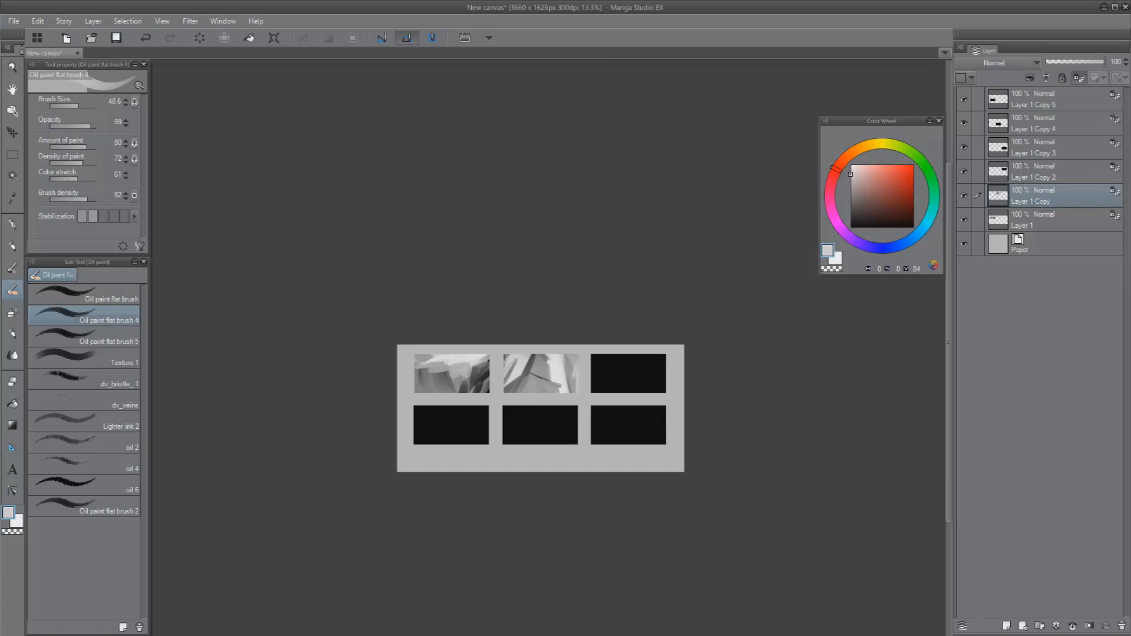
{"action": "left_click", "coordinate": [613, 375], "text": "alt"}
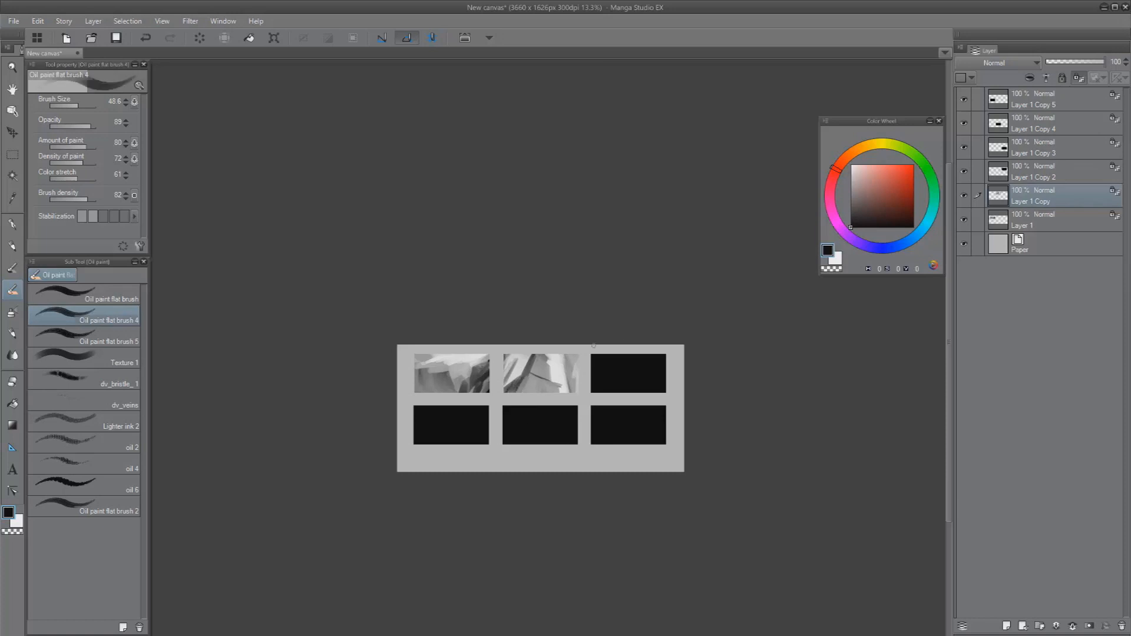
{"action": "left_click", "coordinate": [563, 381], "text": "alt"}
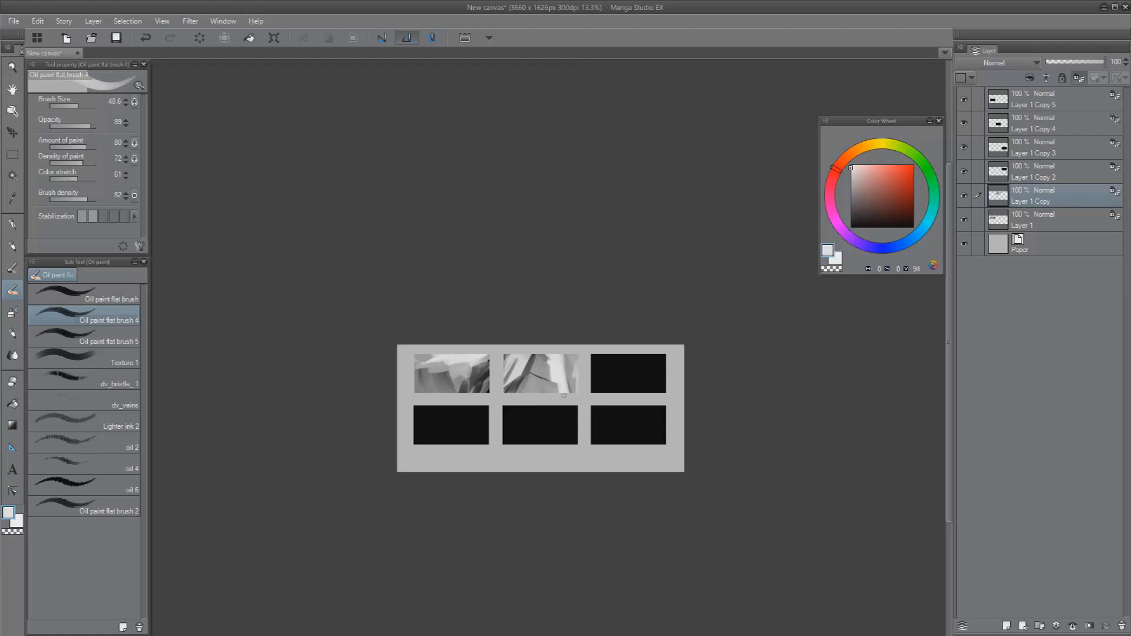
{"action": "scroll", "coordinate": [550, 368], "scroll_direction": "up", "scroll_amount": 5}
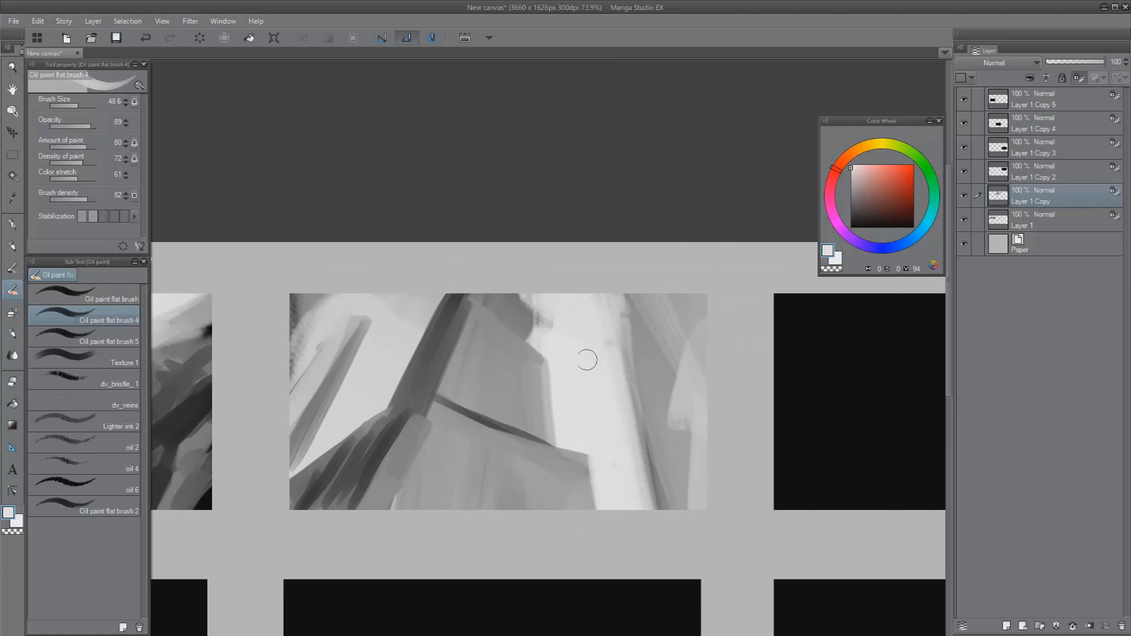
{"action": "scroll", "coordinate": [592, 368], "scroll_direction": "down", "scroll_amount": 4}
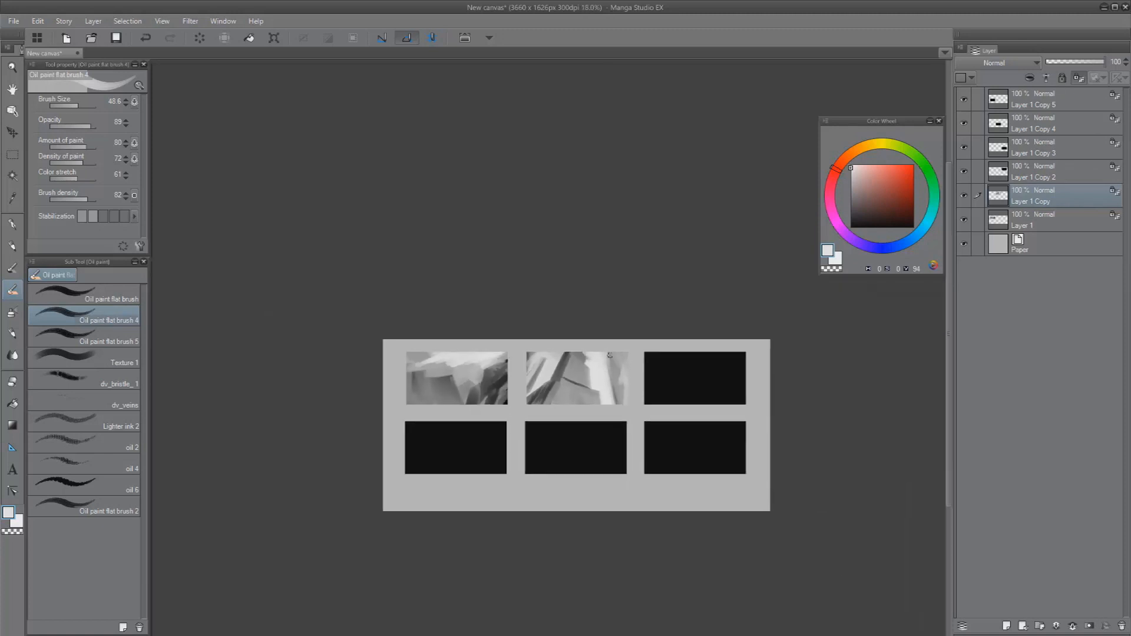
Refine the right side of the second thumbnail with sampled light and dark shades, adjusting the brush size
{"action": "left_click", "coordinate": [602, 394], "text": "alt"}
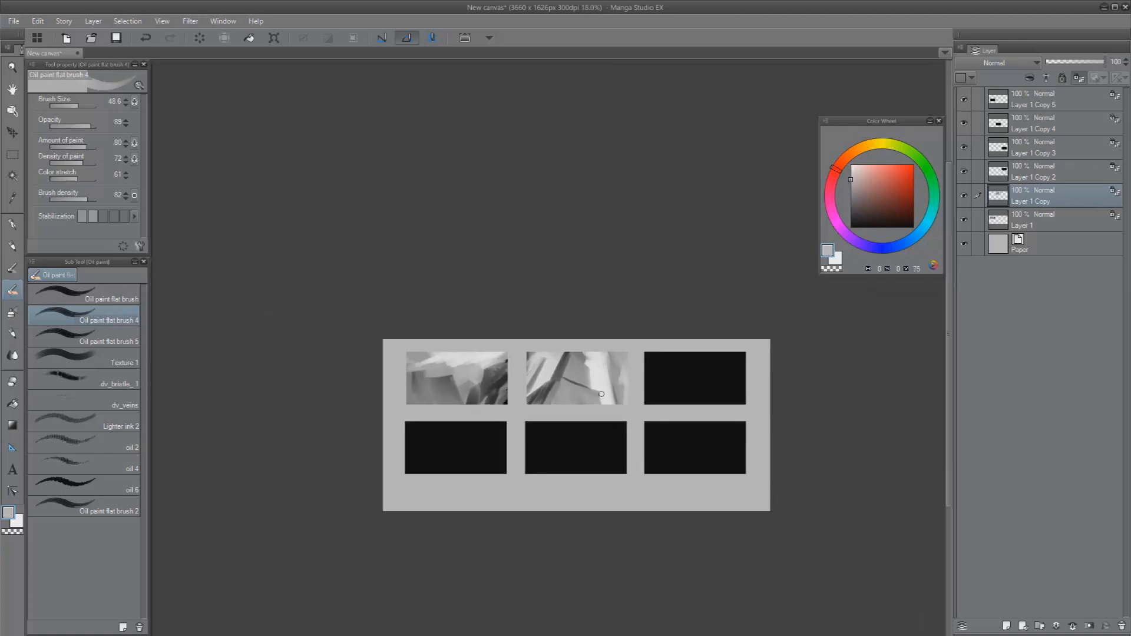
{"action": "left_click", "coordinate": [671, 385], "text": "alt"}
{"action": "mouse_move", "coordinate": [624, 355]}
{"action": "left_mouse_down", "text": "ctrl+alt"}
{"action": "mouse_move", "coordinate": [622, 423]}
{"action": "mouse_move", "coordinate": [622, 413]}
{"action": "mouse_move", "coordinate": [635, 423]}
{"action": "left_mouse_up", "text": "ctrl+alt"}
{"action": "left_click", "coordinate": [611, 389], "text": "alt"}
{"action": "left_click", "coordinate": [626, 357], "text": "alt"}
{"action": "mouse_move", "coordinate": [630, 364]}
{"action": "left_mouse_down", "text": "ctrl"}
{"action": "mouse_move", "coordinate": [626, 398]}
{"action": "mouse_move", "coordinate": [656, 373]}
{"action": "mouse_move", "coordinate": [601, 407]}
{"action": "mouse_move", "coordinate": [599, 433]}
{"action": "mouse_move", "coordinate": [594, 405]}
{"action": "mouse_move", "coordinate": [586, 440]}
{"action": "left_mouse_up", "text": "ctrl"}
{"action": "left_click", "coordinate": [618, 377], "text": "alt"}
On Layer 1 Copy 2, cover the third thumbnail with light grey using a brush size of 851.7
{"action": "key", "text": "bracketleft"}
{"action": "left_click", "coordinate": [1042, 169]}
{"action": "left_click", "coordinate": [609, 394], "text": "alt"}
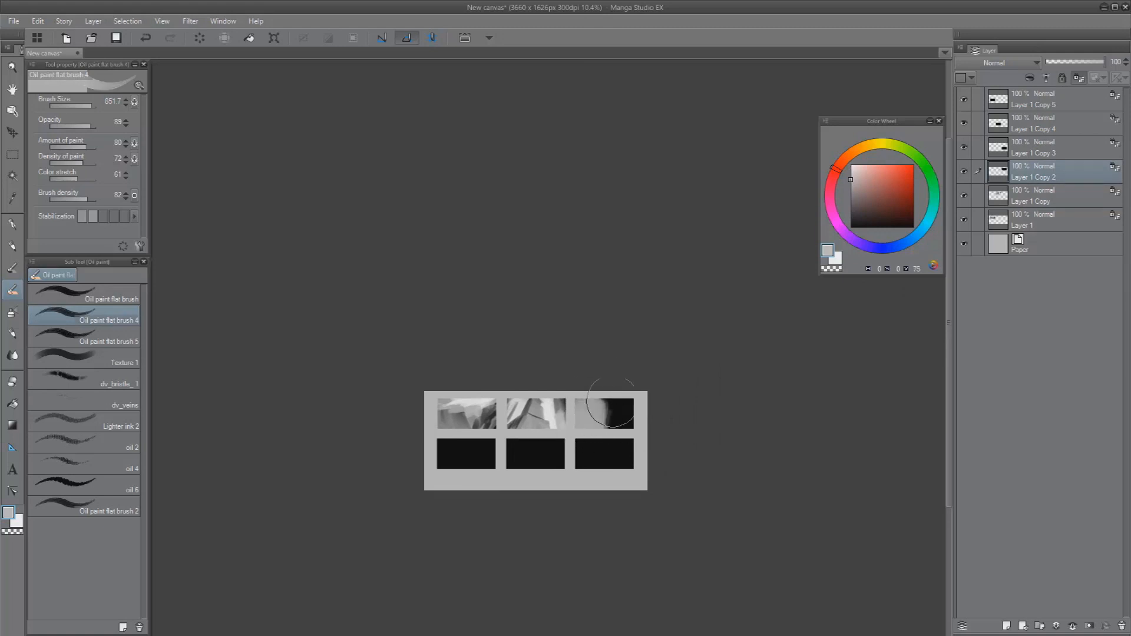
{"action": "left_click_drag", "start_coordinate": [611, 403], "coordinate": [624, 412]}
Set the brush size to 253.5 and paint broad dark and mid-grey strokes over the third thumbnail
{"action": "scroll", "coordinate": [615, 411], "scroll_direction": "up", "scroll_amount": 2}
{"action": "mouse_move", "coordinate": [616, 411]}
{"action": "left_mouse_down", "text": "ctrl+alt"}
{"action": "mouse_move", "coordinate": [582, 437]}
{"action": "mouse_move", "coordinate": [606, 407]}
{"action": "mouse_move", "coordinate": [553, 417]}
{"action": "mouse_move", "coordinate": [672, 416]}
{"action": "left_mouse_up", "text": "ctrl+alt"}
{"action": "left_click", "coordinate": [619, 396], "text": "alt"}
{"action": "mouse_move", "coordinate": [566, 403]}
{"action": "left_mouse_down"}
{"action": "mouse_move", "coordinate": [658, 396]}
{"action": "mouse_move", "coordinate": [603, 412]}
{"action": "mouse_move", "coordinate": [563, 407]}
{"action": "mouse_move", "coordinate": [560, 433]}
{"action": "mouse_move", "coordinate": [586, 444]}
{"action": "left_mouse_up"}
{"action": "left_click", "coordinate": [628, 380], "text": "alt"}
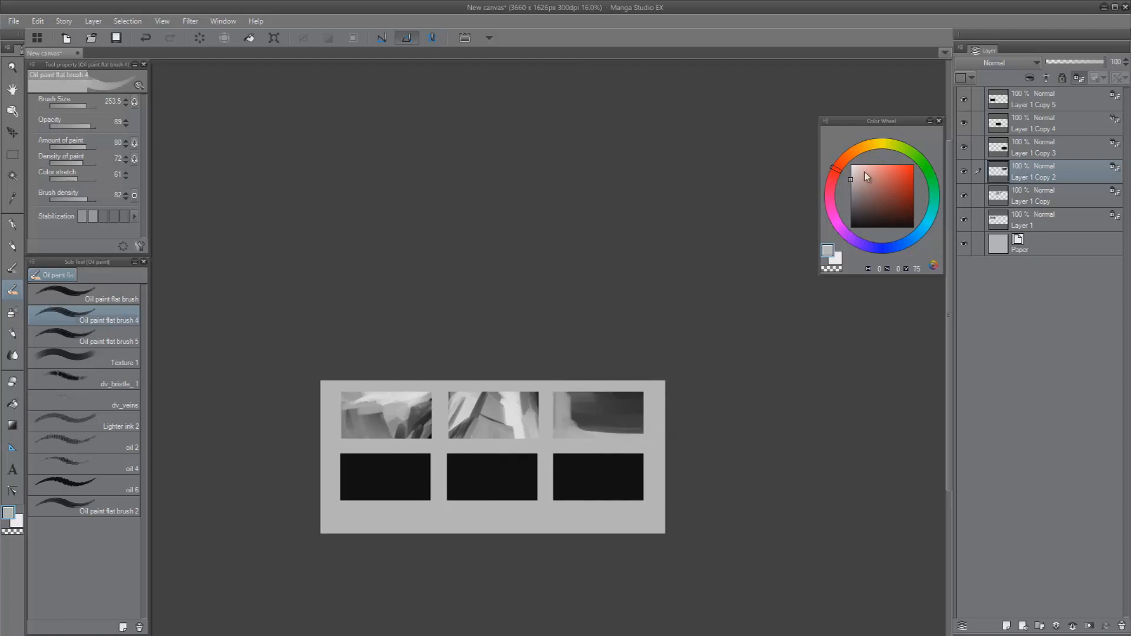
Paint horizontal light and mid-grey strokes over the dark area of the third thumbnail, slightly reducing the brush size
{"action": "left_click", "coordinate": [849, 168]}
{"action": "mouse_move", "coordinate": [584, 397]}
{"action": "left_mouse_down"}
{"action": "mouse_move", "coordinate": [620, 398]}
{"action": "mouse_move", "coordinate": [595, 415]}
{"action": "mouse_move", "coordinate": [658, 418]}
{"action": "left_mouse_up"}
{"action": "mouse_move", "coordinate": [585, 428]}
{"action": "left_mouse_down"}
{"action": "mouse_move", "coordinate": [666, 428]}
{"action": "mouse_move", "coordinate": [646, 413]}
{"action": "mouse_move", "coordinate": [613, 438]}
{"action": "left_mouse_up"}
{"action": "key", "text": "["}
{"action": "left_click", "coordinate": [636, 407], "text": "alt"}
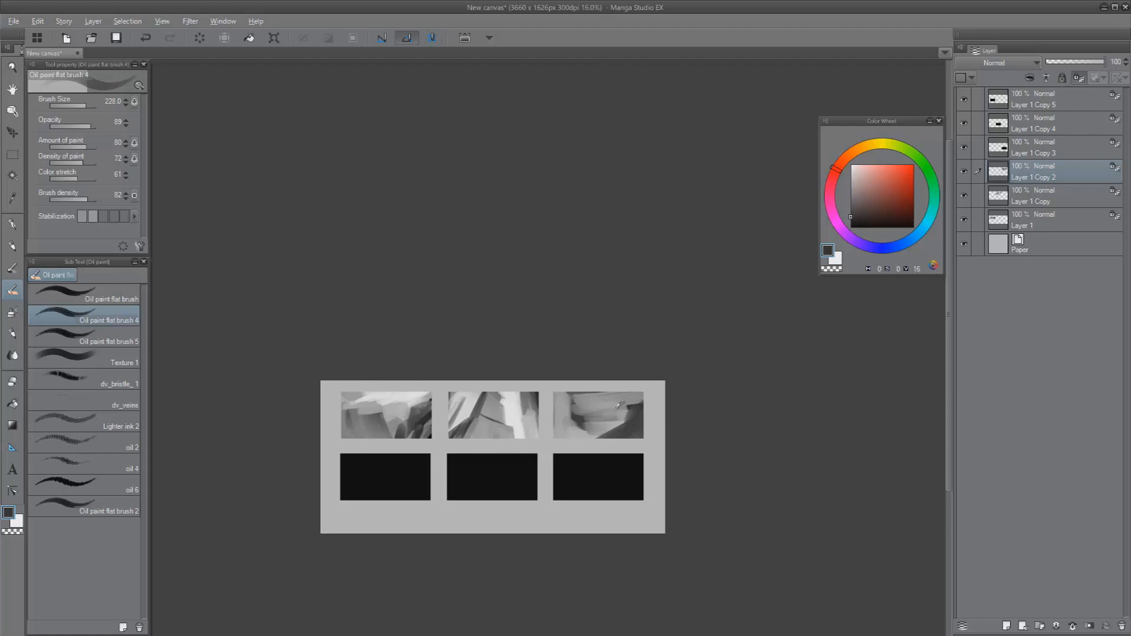
{"action": "left_click", "coordinate": [619, 407], "text": "alt"}
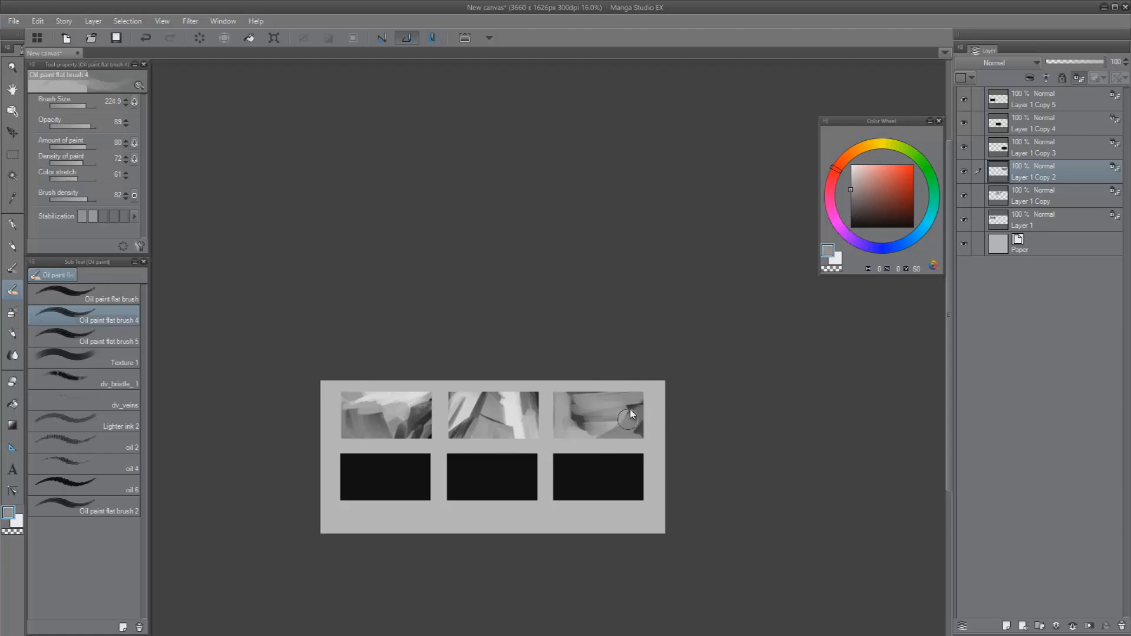
Paint a near-white shape in the upper part of the third thumbnail and reduce the brush size
{"action": "left_click", "coordinate": [850, 165]}
{"action": "mouse_move", "coordinate": [593, 404]}
{"action": "left_mouse_down"}
{"action": "mouse_move", "coordinate": [629, 396]}
{"action": "mouse_move", "coordinate": [593, 425]}
{"action": "mouse_move", "coordinate": [590, 397]}
{"action": "mouse_move", "coordinate": [576, 429]}
{"action": "mouse_move", "coordinate": [630, 419]}
{"action": "mouse_move", "coordinate": [558, 424]}
{"action": "mouse_move", "coordinate": [599, 425]}
{"action": "mouse_move", "coordinate": [588, 439]}
{"action": "mouse_move", "coordinate": [553, 424]}
{"action": "mouse_move", "coordinate": [596, 438]}
{"action": "mouse_move", "coordinate": [612, 404]}
{"action": "mouse_move", "coordinate": [556, 421]}
{"action": "mouse_move", "coordinate": [551, 441]}
{"action": "left_mouse_up"}
{"action": "key", "text": "bracketleft"}
{"action": "key", "text": "bracketleft"}
{"action": "key", "text": "bracketleft"}
Paint a dark band across the lower half of the third thumbnail and refine its edges at brush size 85.2
{"action": "left_click", "coordinate": [578, 420], "text": "alt"}
{"action": "key", "text": "bracketleft"}
{"action": "left_click", "coordinate": [613, 396], "text": "alt"}
{"action": "left_click", "coordinate": [587, 425], "text": "alt"}
{"action": "left_click", "coordinate": [594, 396], "text": "alt"}
Paint a dark vertical stroke near the right side of the third thumbnail using sampled greys
{"action": "scroll", "coordinate": [616, 422], "scroll_direction": "up", "scroll_amount": 1}
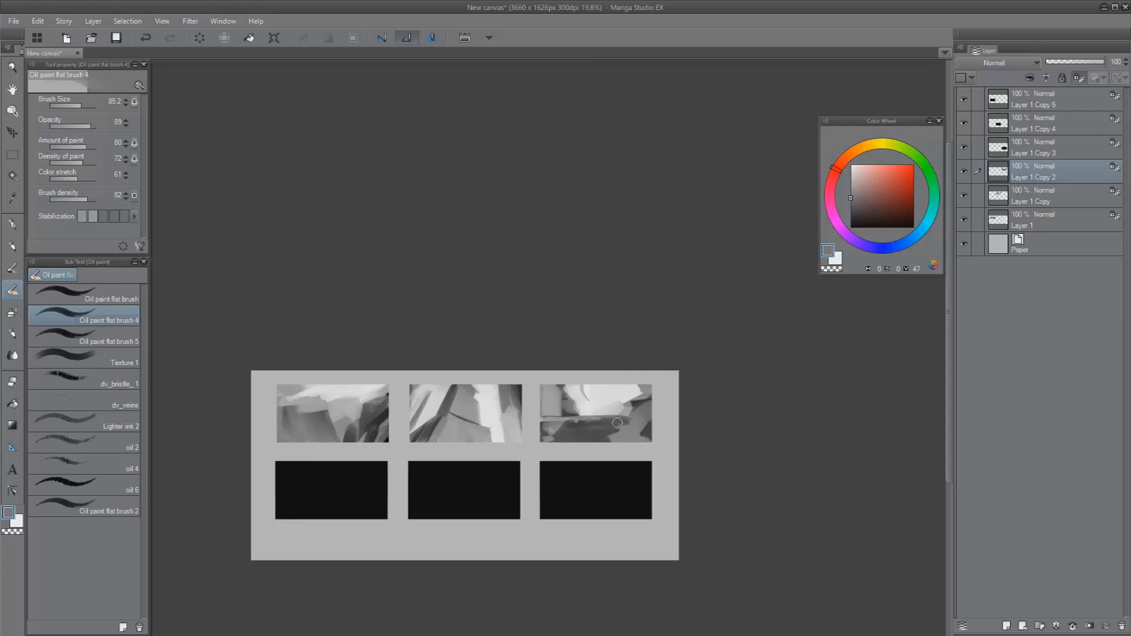
{"action": "left_click", "coordinate": [632, 405], "text": "alt"}
{"action": "left_click", "coordinate": [619, 424], "text": "alt"}
{"action": "left_click_drag", "start_coordinate": [634, 404], "coordinate": [629, 448]}
{"action": "left_click", "coordinate": [614, 424], "text": "alt"}
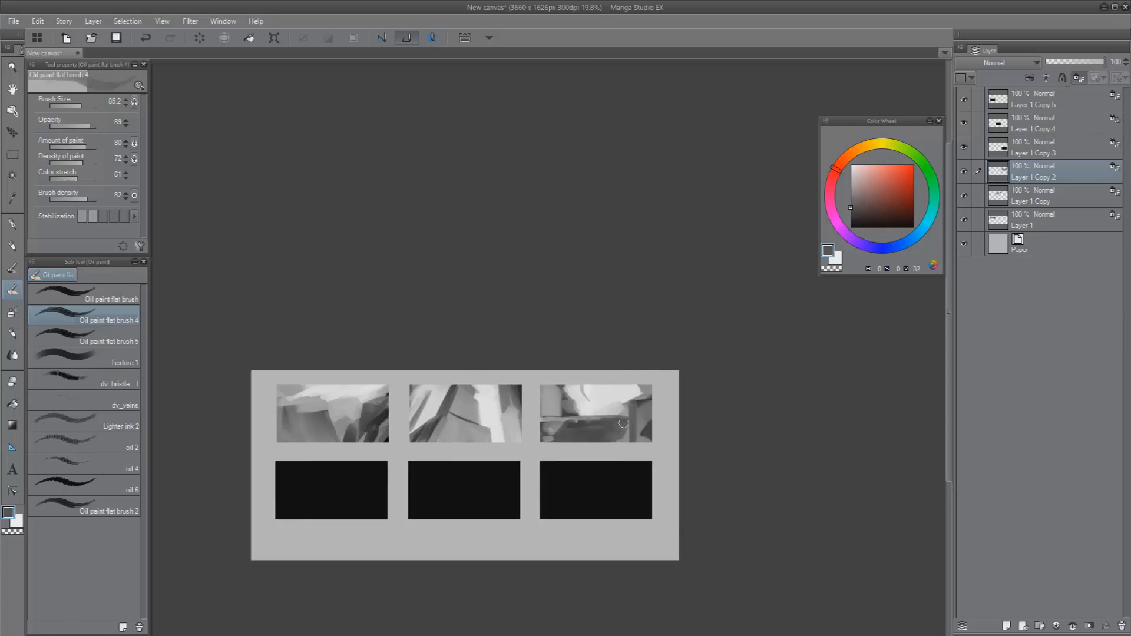
Rework the right side of the third thumbnail with sloping grey strokes and darken the lower band beside it
{"action": "scroll", "coordinate": [654, 439], "scroll_direction": "down", "scroll_amount": 2}
{"action": "scroll", "coordinate": [673, 433], "scroll_direction": "up", "scroll_amount": 4}
{"action": "left_click_drag", "start_coordinate": [647, 437], "coordinate": [621, 455]}
{"action": "left_click", "coordinate": [670, 448], "text": "alt"}
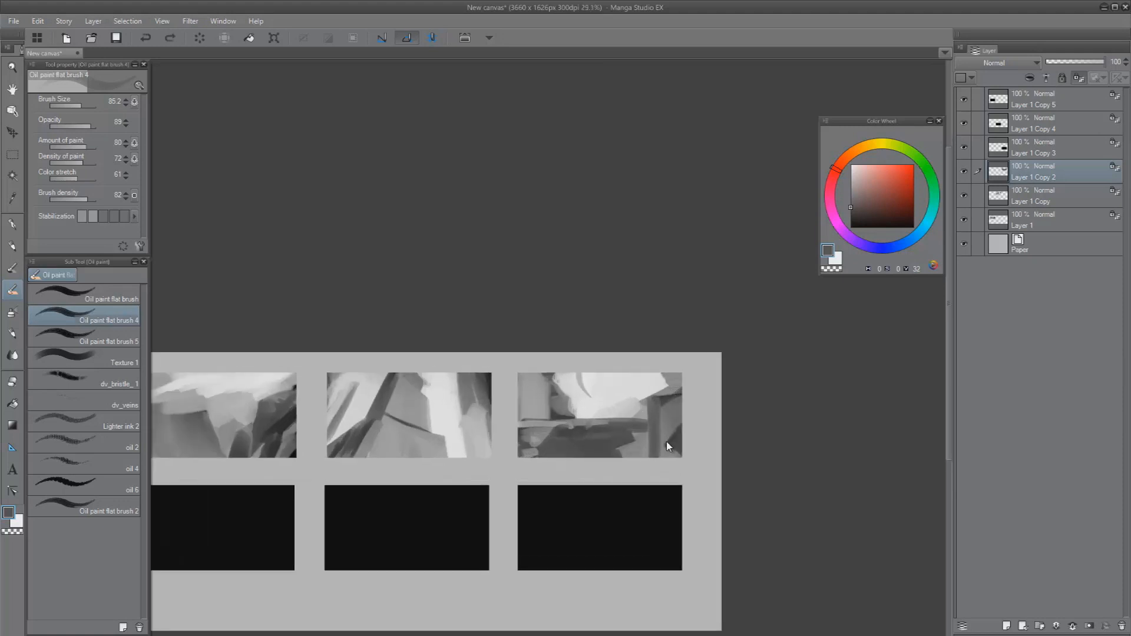
{"action": "left_click_drag", "start_coordinate": [655, 400], "coordinate": [654, 455]}
{"action": "left_click", "coordinate": [658, 402], "text": "alt"}
{"action": "mouse_move", "coordinate": [659, 404]}
{"action": "left_mouse_down"}
{"action": "mouse_move", "coordinate": [620, 456]}
{"action": "mouse_move", "coordinate": [632, 441]}
{"action": "left_mouse_up"}
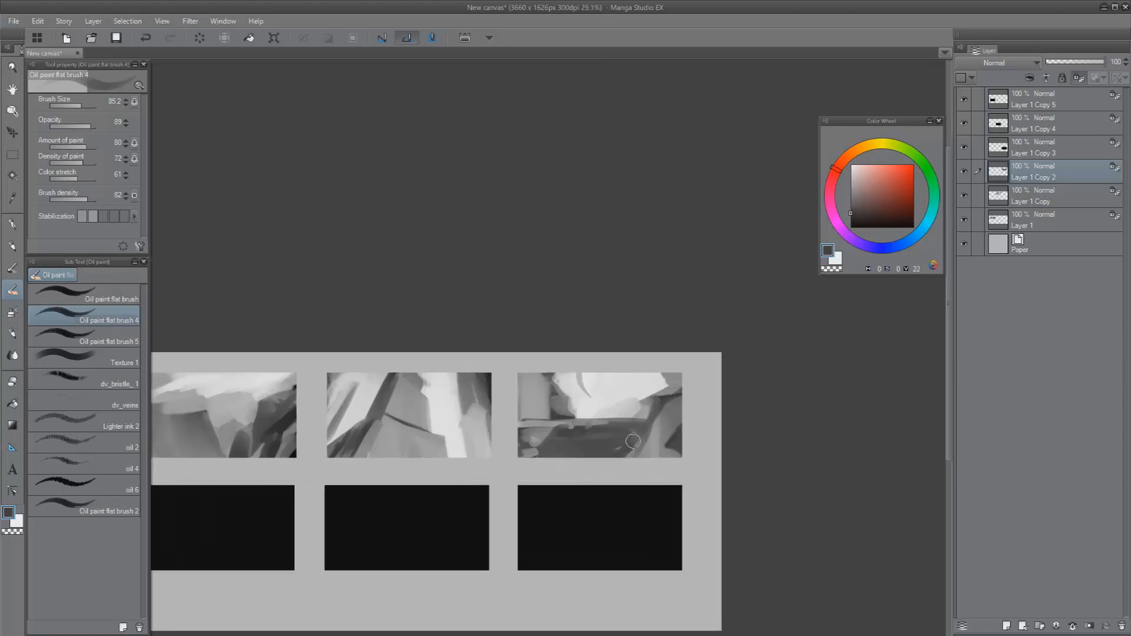
Reduce the brush size to 52.4 and add thin light streaks along the dark band's upper edge in the third thumbnail
{"action": "key", "text": "]"}
{"action": "left_click", "coordinate": [630, 404], "text": "alt"}
{"action": "key", "text": "["}
{"action": "key", "text": "["}
{"action": "key", "text": "["}
{"action": "key", "text": "["}
{"action": "key", "text": "["}
{"action": "key", "text": "["}
{"action": "mouse_move", "coordinate": [587, 420]}
{"action": "left_mouse_down"}
{"action": "mouse_move", "coordinate": [647, 416]}
{"action": "mouse_move", "coordinate": [567, 422]}
{"action": "mouse_move", "coordinate": [645, 411]}
{"action": "mouse_move", "coordinate": [586, 433]}
{"action": "left_mouse_up"}
{"action": "left_click", "coordinate": [607, 430], "text": "alt"}
{"action": "left_click", "coordinate": [567, 412], "text": "alt"}
{"action": "left_click", "coordinate": [628, 410], "text": "alt"}
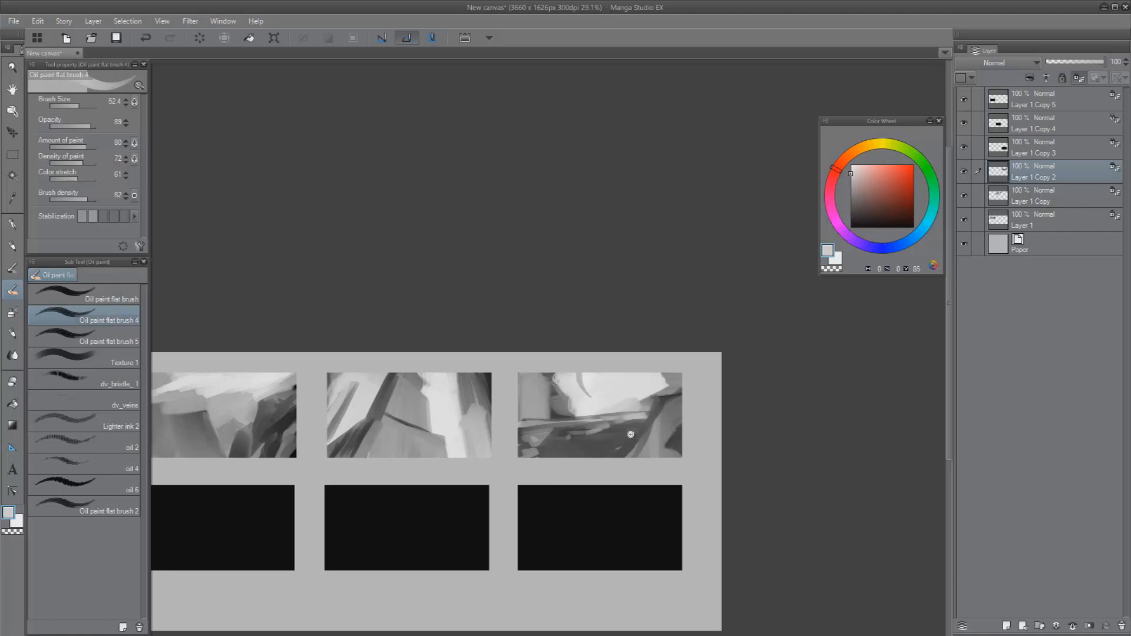
Add small dark and light details around the dark band and bright shape of the third thumbnail with sampled shades
{"action": "scroll", "coordinate": [639, 436], "scroll_direction": "down", "scroll_amount": 3}
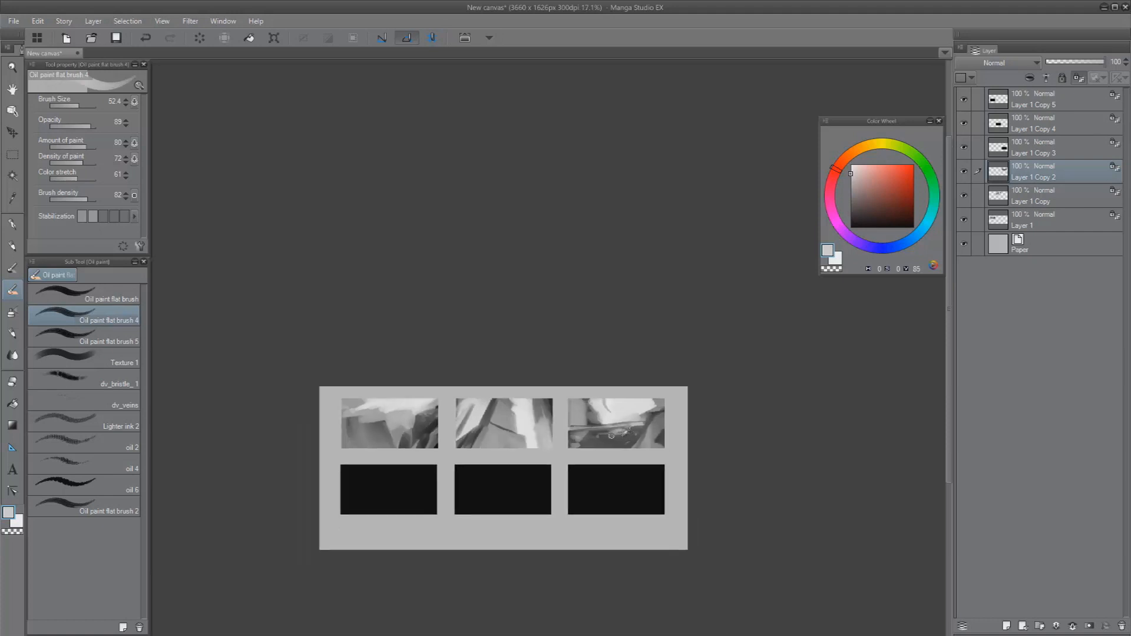
{"action": "left_click", "coordinate": [615, 435], "text": "alt"}
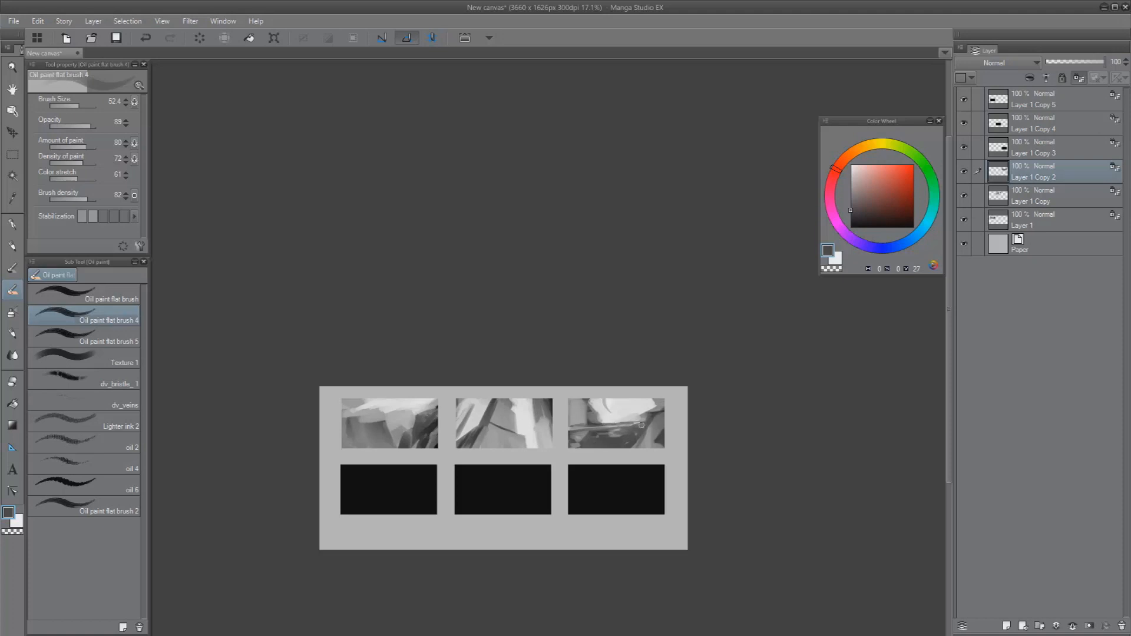
{"action": "left_click", "coordinate": [628, 415], "text": "alt"}
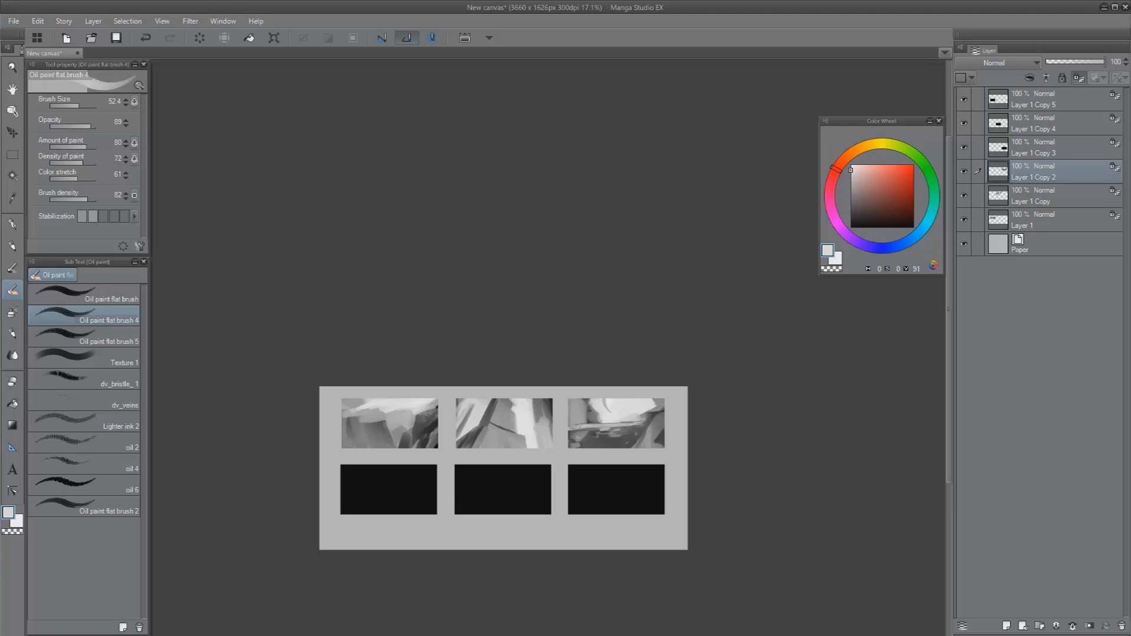
{"action": "left_click", "coordinate": [590, 419], "text": "alt"}
{"action": "left_click", "coordinate": [586, 430], "text": "alt"}
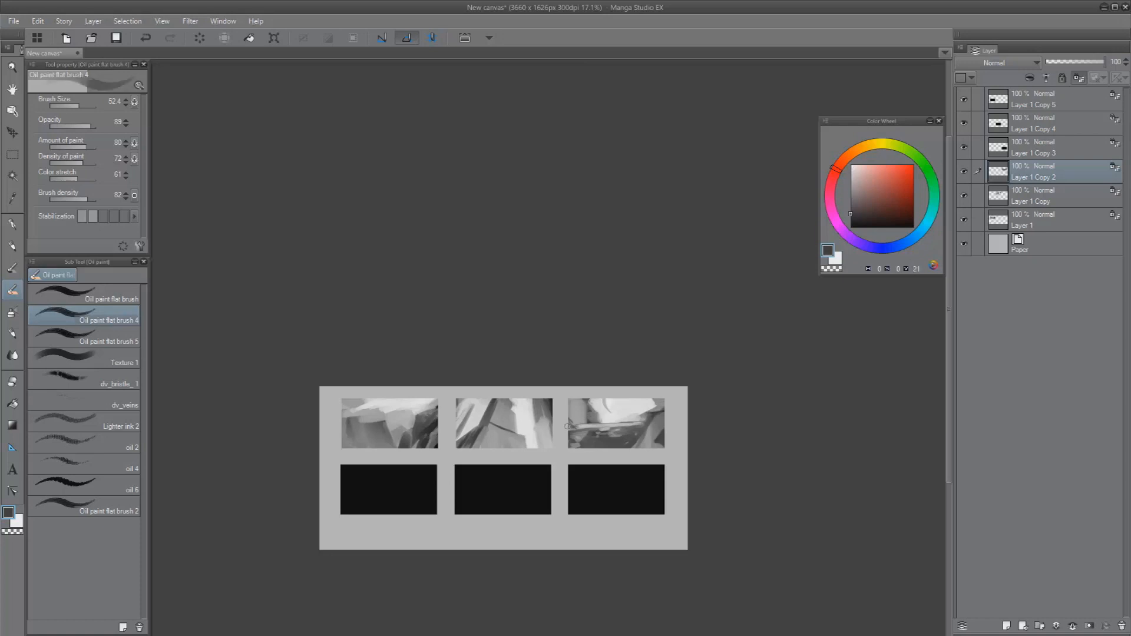
{"action": "left_click", "coordinate": [613, 407], "text": "alt"}
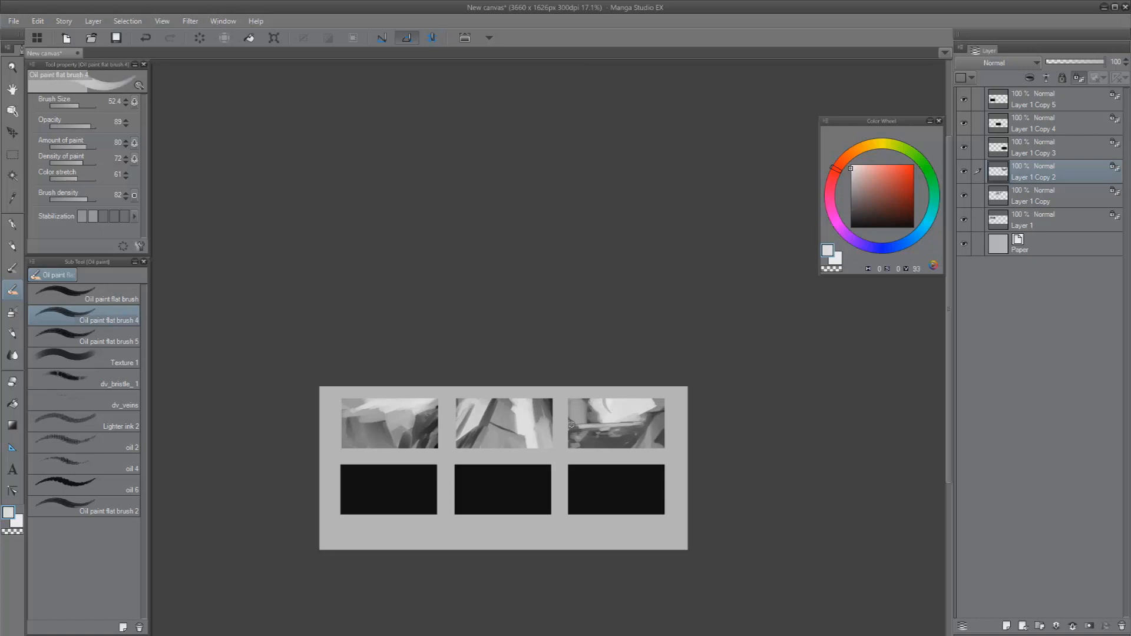
Darken the lower right area of the third thumbnail with a sloping stroke in a sampled dark shade
{"action": "left_click", "coordinate": [657, 415], "text": "alt"}
{"action": "left_click", "coordinate": [640, 471], "text": "alt"}
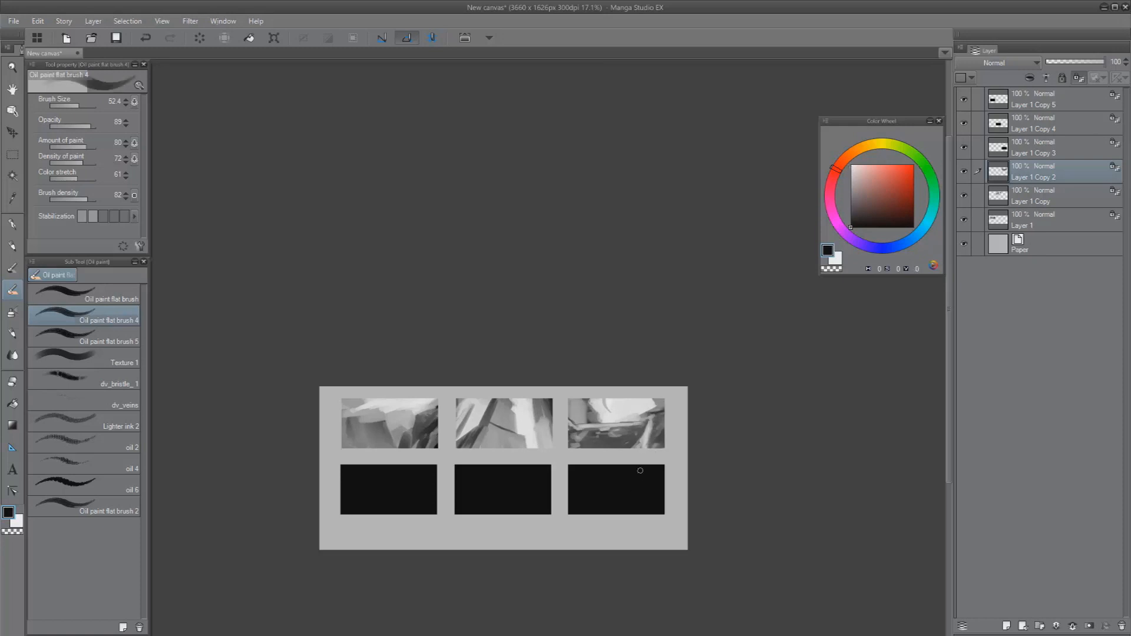
{"action": "left_click", "coordinate": [651, 431], "text": "alt"}
{"action": "key", "text": "["}
{"action": "key", "text": "["}
{"action": "left_click_drag", "start_coordinate": [658, 426], "coordinate": [637, 454]}
Cover the dark lower band of the third thumbnail with broad horizontal strokes of a sampled lighter grey
{"action": "left_click", "coordinate": [630, 406], "text": "alt"}
{"action": "left_click_drag", "start_coordinate": [581, 432], "coordinate": [622, 432]}
{"action": "left_click_drag", "start_coordinate": [576, 440], "coordinate": [622, 446]}
{"action": "mouse_move", "coordinate": [578, 433]}
{"action": "left_mouse_down"}
{"action": "mouse_move", "coordinate": [617, 442]}
{"action": "mouse_move", "coordinate": [567, 448]}
{"action": "mouse_move", "coordinate": [614, 431]}
{"action": "mouse_move", "coordinate": [602, 440]}
{"action": "mouse_move", "coordinate": [622, 439]}
{"action": "left_mouse_up"}
Add sampled mid-grey strokes across the lower band and beside the bright shape of the third thumbnail with a smaller brush
{"action": "key", "text": "bracketleft"}
{"action": "key", "text": "bracketleft"}
{"action": "key", "text": "bracketleft"}
{"action": "left_click", "coordinate": [642, 415], "text": "alt"}
{"action": "mouse_move", "coordinate": [573, 441]}
{"action": "left_mouse_down"}
{"action": "mouse_move", "coordinate": [629, 444]}
{"action": "mouse_move", "coordinate": [576, 432]}
{"action": "mouse_move", "coordinate": [665, 426]}
{"action": "left_mouse_up"}
{"action": "left_click_drag", "start_coordinate": [646, 413], "coordinate": [649, 424]}
{"action": "key", "text": "bracketleft"}
{"action": "key", "text": "bracketleft"}
{"action": "key", "text": "bracketleft"}
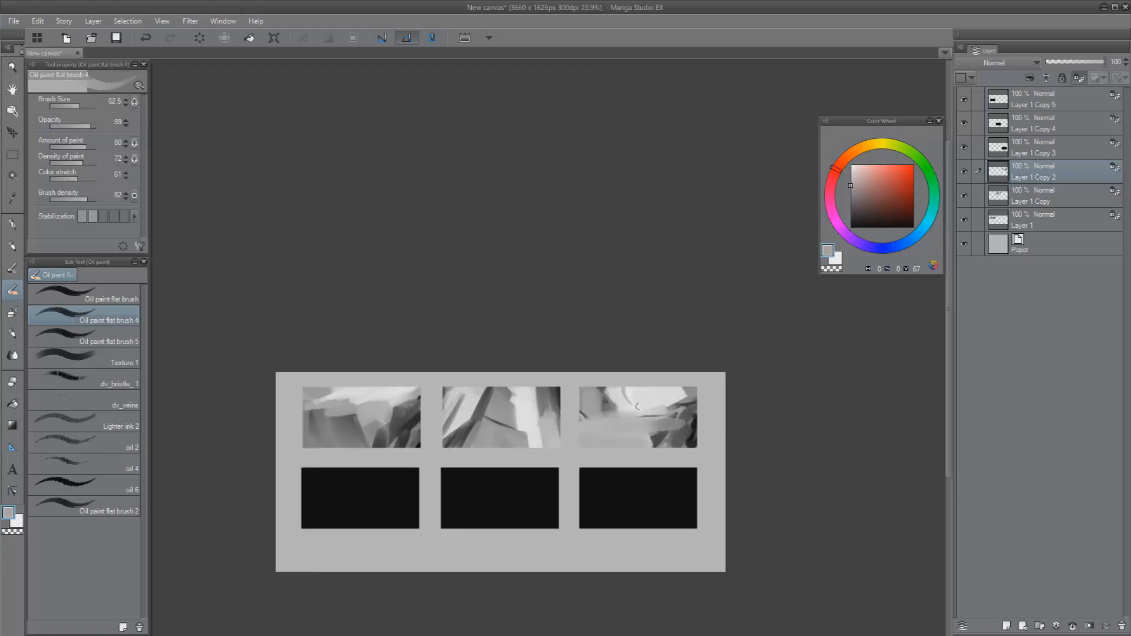
Paint light horizontal streaks along the lower band of the third thumbnail and touch up the bright shape's edge
{"action": "left_click", "coordinate": [654, 401], "text": "alt"}
{"action": "left_click_drag", "start_coordinate": [582, 419], "coordinate": [628, 419]}
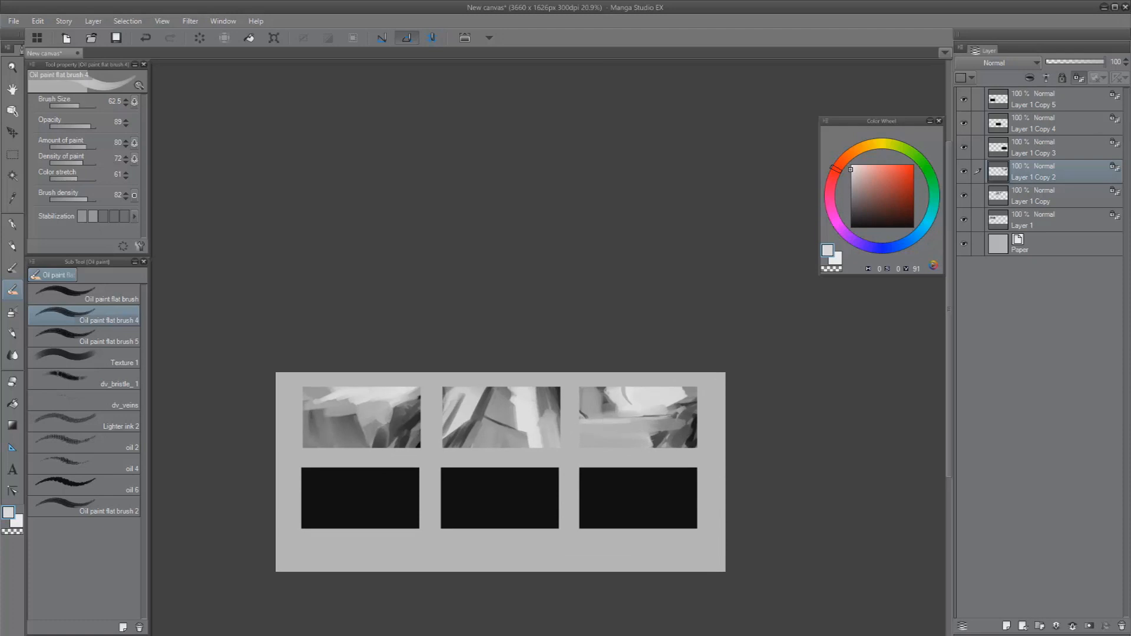
{"action": "mouse_move", "coordinate": [593, 421]}
{"action": "left_mouse_down"}
{"action": "mouse_move", "coordinate": [670, 421]}
{"action": "mouse_move", "coordinate": [632, 429]}
{"action": "left_mouse_up"}
{"action": "mouse_move", "coordinate": [635, 403]}
{"action": "left_mouse_down"}
{"action": "mouse_move", "coordinate": [682, 403]}
{"action": "mouse_move", "coordinate": [639, 403]}
{"action": "left_mouse_up"}
{"action": "left_click", "coordinate": [629, 390], "text": "alt"}
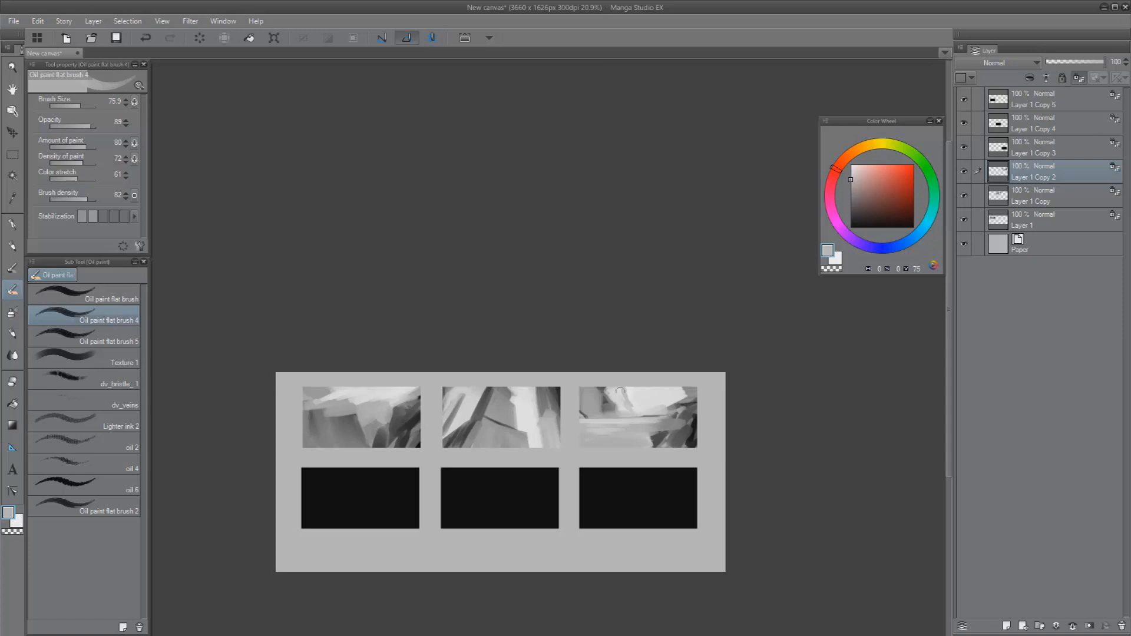
Make Layer 1 Copy 3 the active layer and toggle its visibility off and on to identify its frame
{"action": "scroll", "coordinate": [738, 437], "scroll_direction": "down", "scroll_amount": 3}
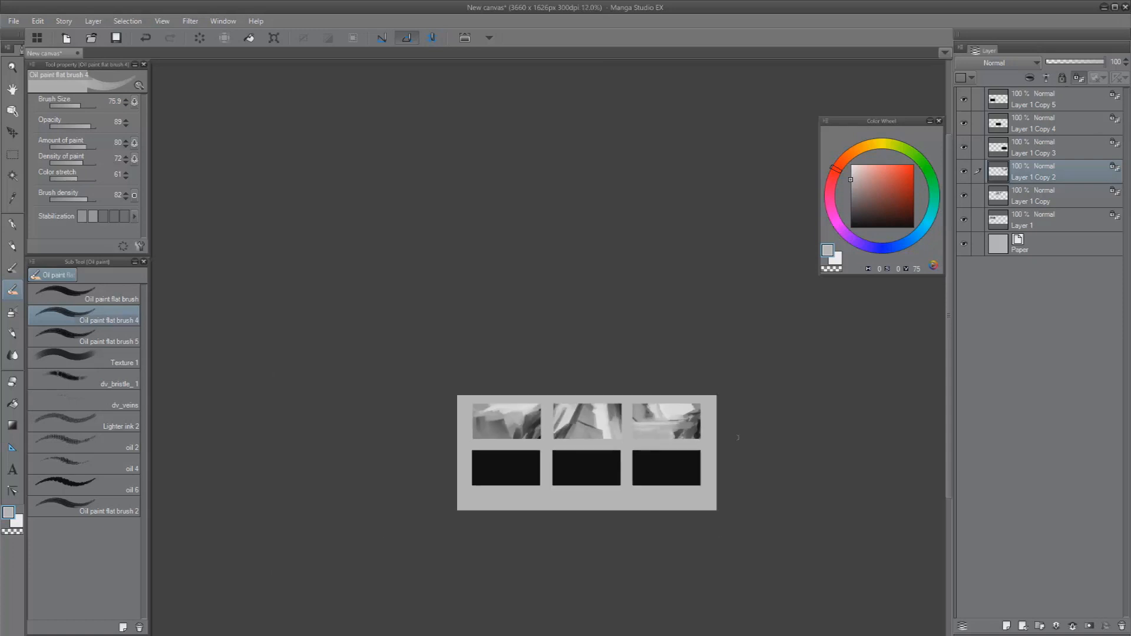
{"action": "left_click", "coordinate": [1063, 158]}
{"action": "left_click_drag", "start_coordinate": [558, 488], "coordinate": [580, 488]}
{"action": "left_click", "coordinate": [585, 438], "text": "alt"}
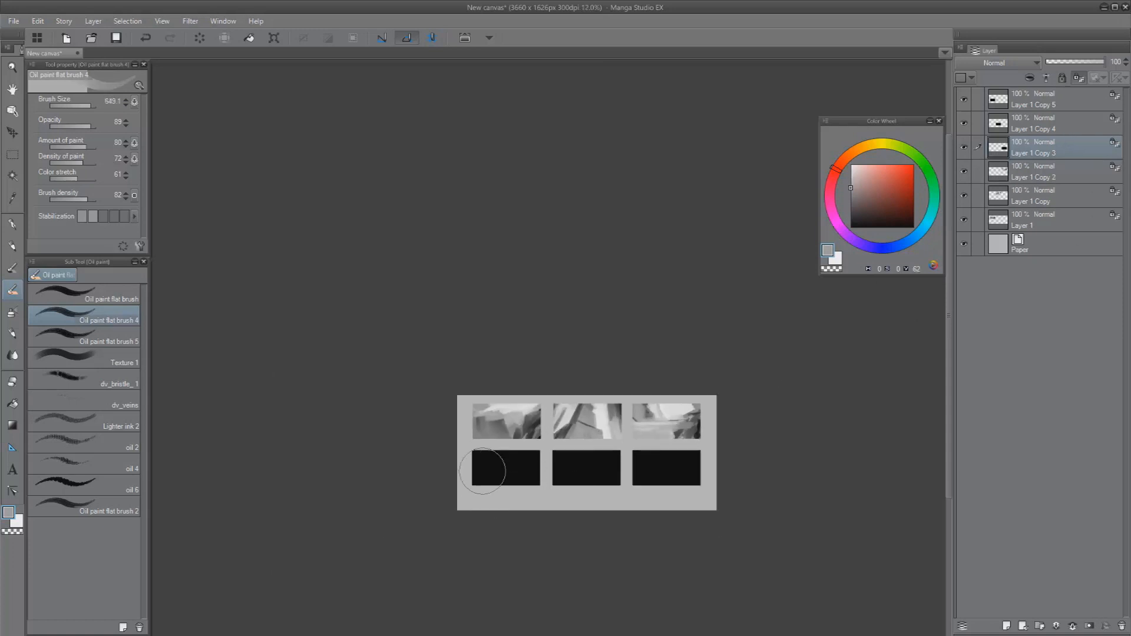
{"action": "left_click", "coordinate": [510, 498], "text": "alt"}
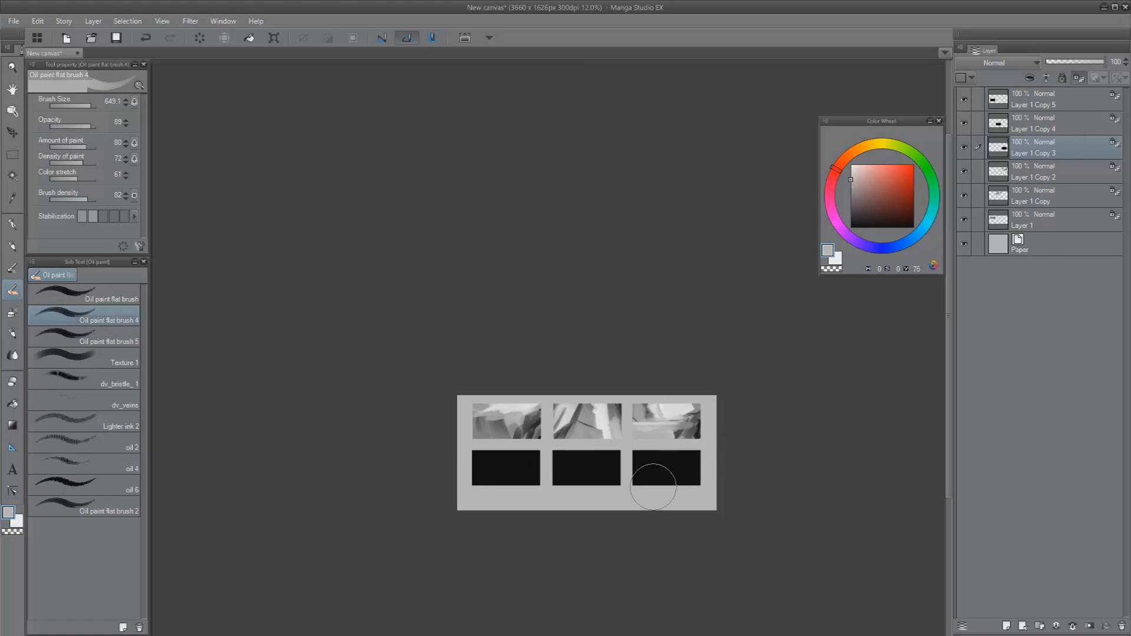
{"action": "left_click_drag", "start_coordinate": [662, 479], "coordinate": [589, 423]}
{"action": "left_click", "coordinate": [542, 357], "text": "alt"}
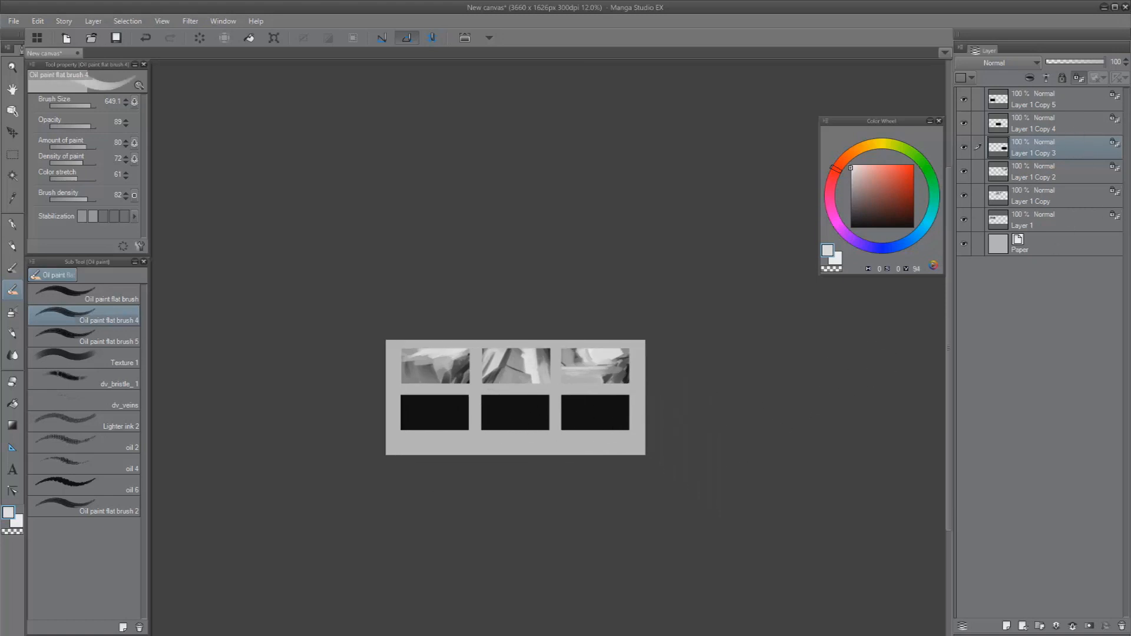
{"action": "scroll", "coordinate": [487, 433], "scroll_direction": "up", "scroll_amount": 2}
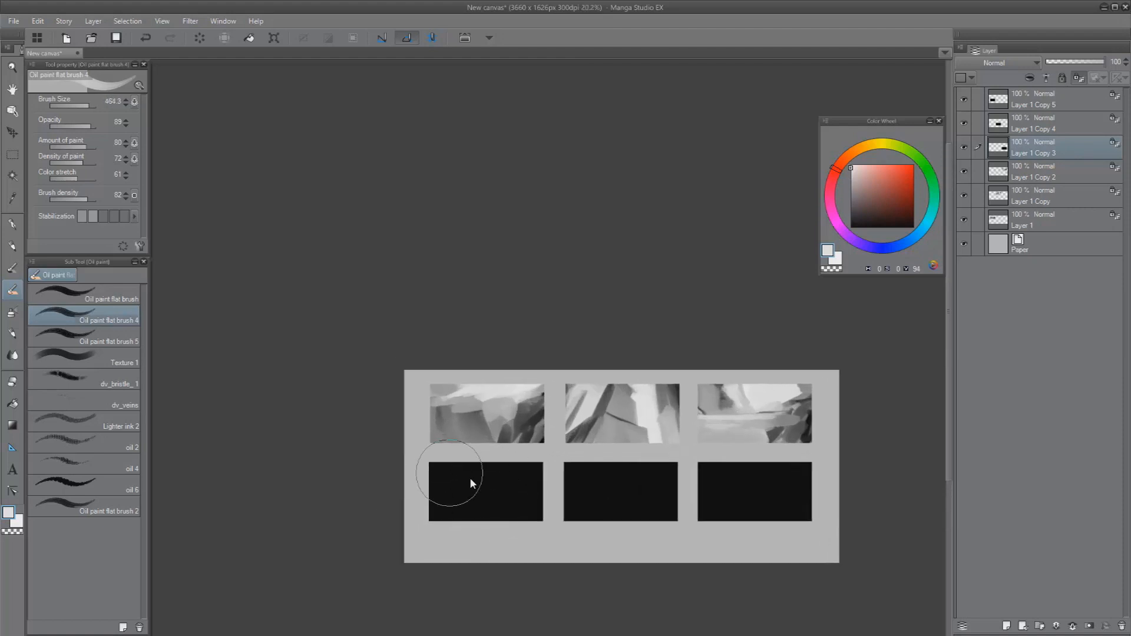
{"action": "left_click", "coordinate": [964, 148]}
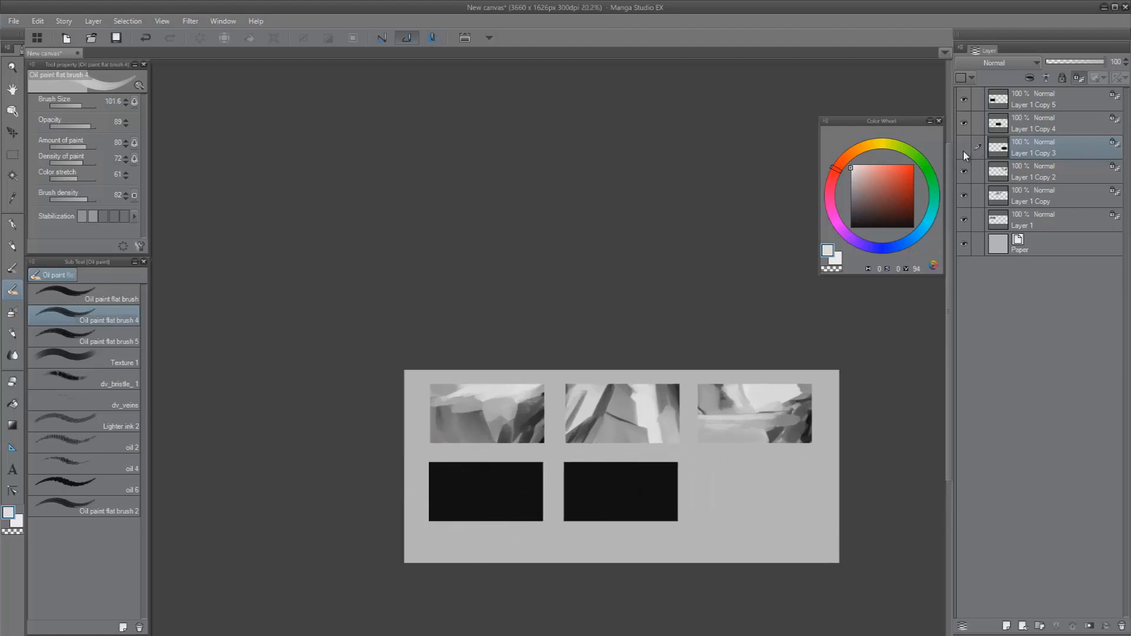
{"action": "left_click", "coordinate": [964, 148]}
Block in the left and centre of the sixth thumbnail with broad light grey strokes, leaving a dark wedge at its upper edge
{"action": "left_click_drag", "start_coordinate": [675, 480], "coordinate": [703, 481]}
{"action": "left_click_drag", "start_coordinate": [735, 482], "coordinate": [705, 537]}
{"action": "left_click", "coordinate": [759, 501], "text": "alt"}
{"action": "left_click_drag", "start_coordinate": [765, 489], "coordinate": [744, 490]}
{"action": "mouse_move", "coordinate": [749, 485]}
{"action": "left_mouse_down"}
{"action": "mouse_move", "coordinate": [729, 463]}
{"action": "mouse_move", "coordinate": [766, 511]}
{"action": "mouse_move", "coordinate": [747, 516]}
{"action": "left_mouse_up"}
Paint vertical strokes in a sampled grey along the right side of the sixth thumbnail
{"action": "left_click", "coordinate": [732, 494], "text": "alt"}
{"action": "mouse_move", "coordinate": [807, 467]}
{"action": "left_mouse_down"}
{"action": "mouse_move", "coordinate": [780, 511]}
{"action": "mouse_move", "coordinate": [803, 545]}
{"action": "left_mouse_up"}
{"action": "mouse_move", "coordinate": [793, 489]}
{"action": "left_mouse_down"}
{"action": "mouse_move", "coordinate": [766, 547]}
{"action": "mouse_move", "coordinate": [803, 496]}
{"action": "mouse_move", "coordinate": [791, 506]}
{"action": "mouse_move", "coordinate": [791, 494]}
{"action": "mouse_move", "coordinate": [798, 520]}
{"action": "left_mouse_up"}
Set the brush size to 157.7 and refine the slope to the right of the sixth thumbnail's dark wedge with sampled greys
{"action": "key", "text": "bracketleft"}
{"action": "key", "text": "bracketleft"}
{"action": "key", "text": "bracketleft"}
{"action": "left_click", "coordinate": [784, 440], "text": "alt"}
{"action": "left_click", "coordinate": [773, 483], "text": "alt"}
{"action": "mouse_move", "coordinate": [777, 480]}
{"action": "left_mouse_down"}
{"action": "mouse_move", "coordinate": [802, 501]}
{"action": "mouse_move", "coordinate": [803, 477]}
{"action": "mouse_move", "coordinate": [790, 519]}
{"action": "mouse_move", "coordinate": [760, 519]}
{"action": "mouse_move", "coordinate": [781, 492]}
{"action": "mouse_move", "coordinate": [748, 482]}
{"action": "mouse_move", "coordinate": [749, 512]}
{"action": "mouse_move", "coordinate": [751, 492]}
{"action": "left_mouse_up"}
{"action": "left_click", "coordinate": [790, 495], "text": "alt"}
{"action": "left_click", "coordinate": [785, 418], "text": "alt"}
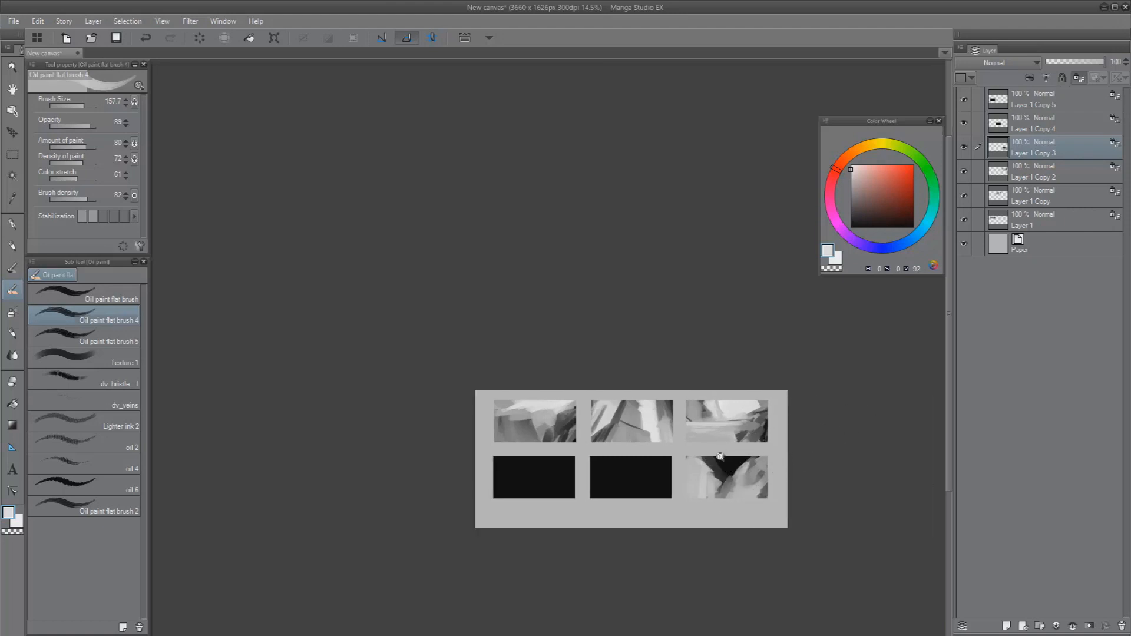
Extend the sixth thumbnail's dark wedge downward with sampled near-black strokes and reduce the brush size to 96.1
{"action": "scroll", "coordinate": [728, 469], "scroll_direction": "up", "scroll_amount": 3}
{"action": "scroll", "coordinate": [690, 409], "scroll_direction": "up", "scroll_amount": 1}
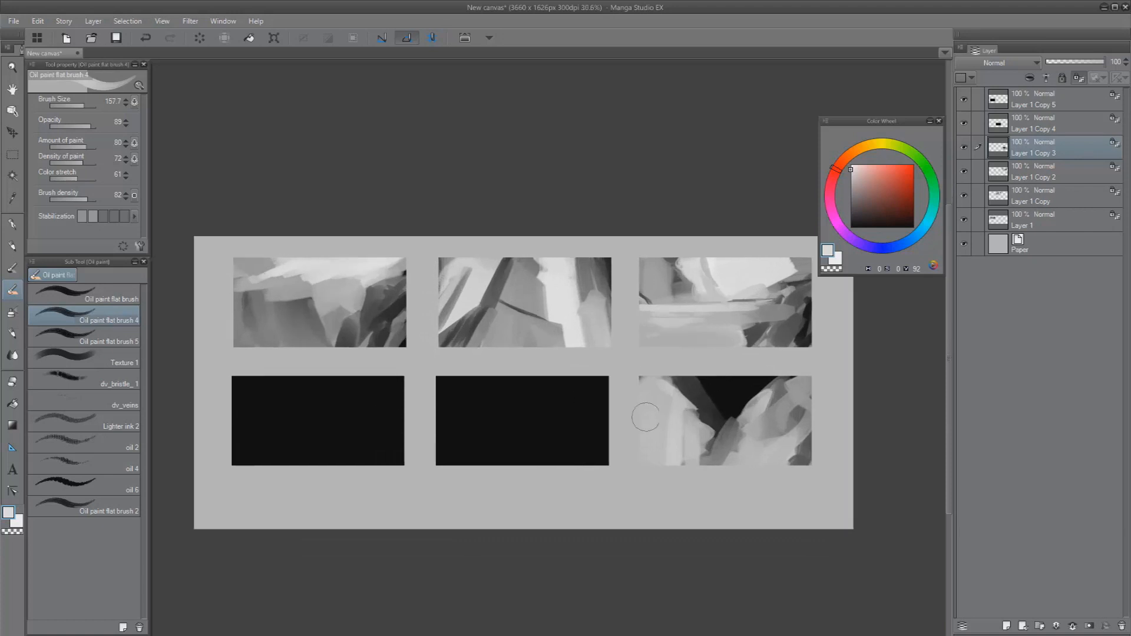
{"action": "left_click", "coordinate": [705, 410], "text": "alt"}
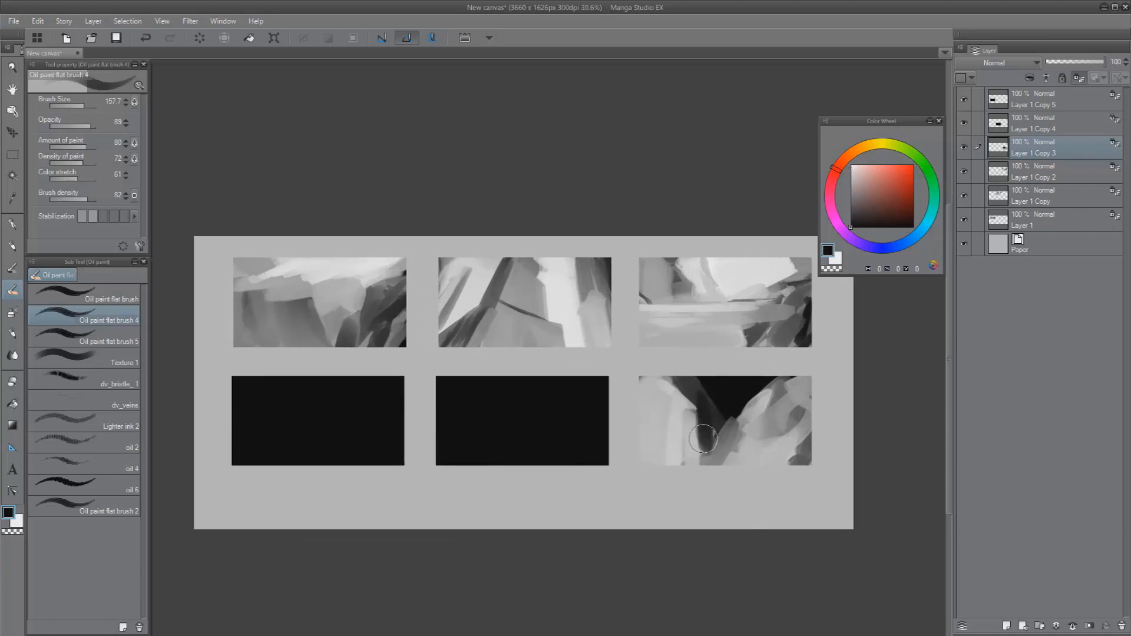
{"action": "scroll", "coordinate": [704, 407], "scroll_direction": "down", "scroll_amount": 1}
{"action": "left_click_drag", "start_coordinate": [705, 406], "coordinate": [711, 407], "text": "ctrl+alt"}
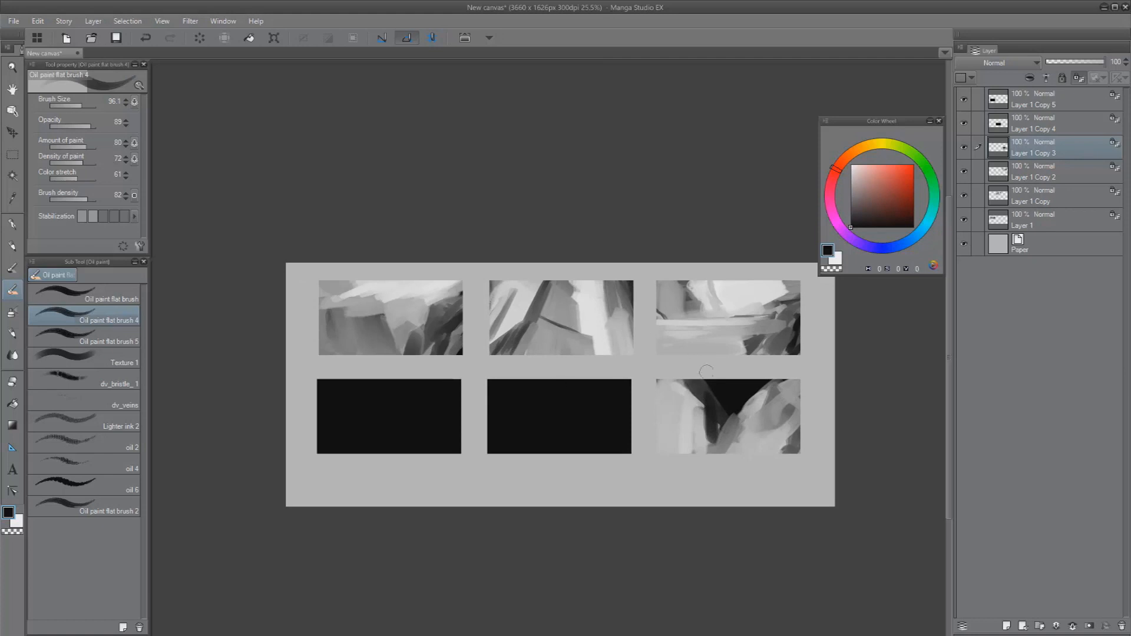
{"action": "left_click_drag", "start_coordinate": [740, 397], "coordinate": [740, 446]}
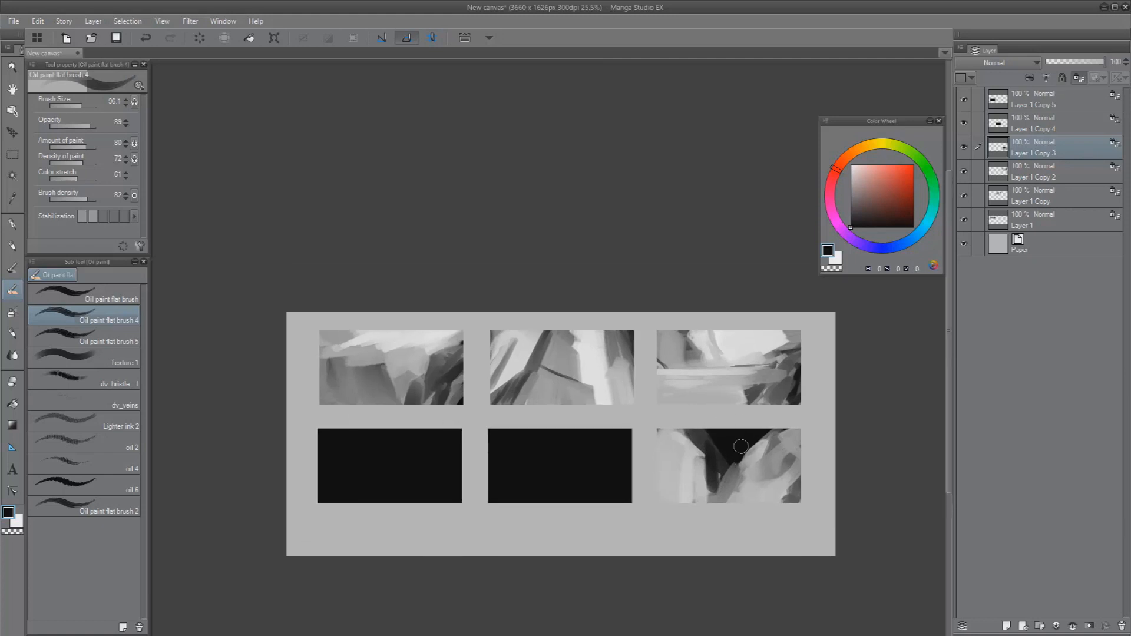